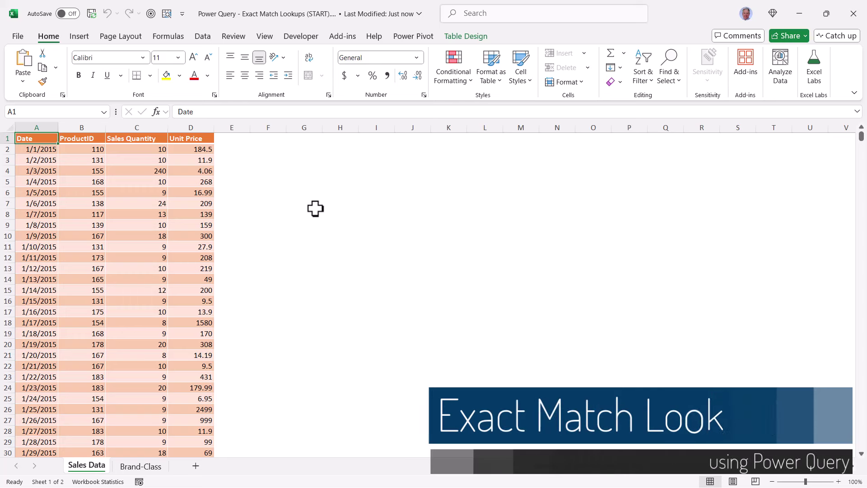
Examine the Sales Data and Brand-Class tables, comparing their ProductID columns and the Brand Name and Class Name values to look up
key(ctrl+Down)
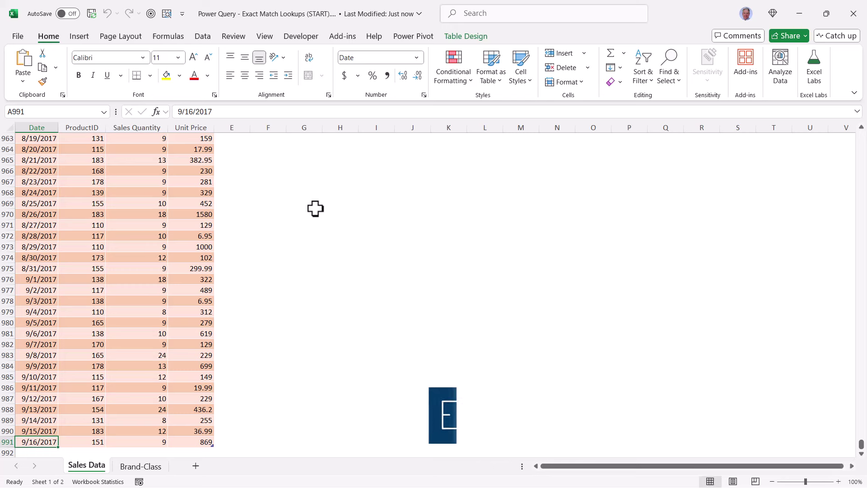
key(ctrl+Up)
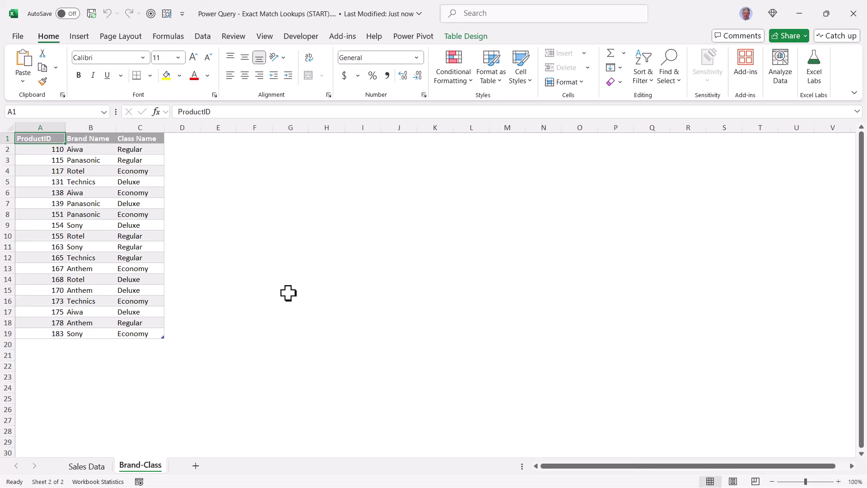
click(95, 470)
drag(87, 149, 79, 269)
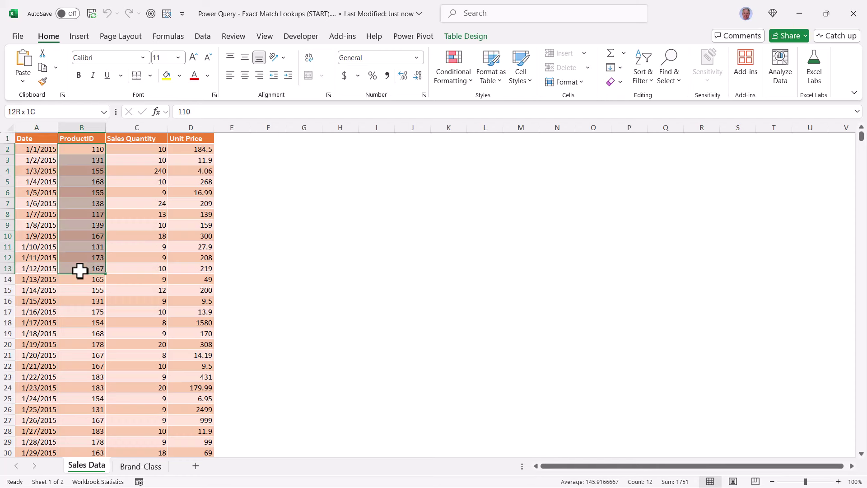
click(134, 456)
drag(37, 160, 39, 246)
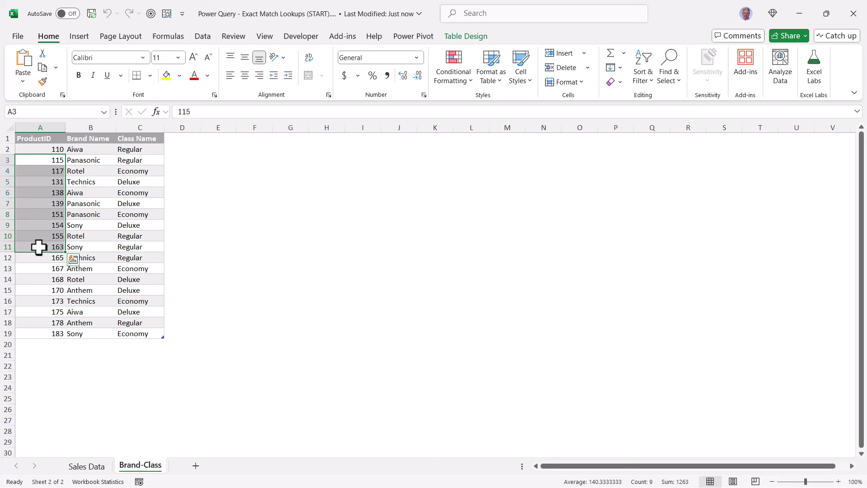
drag(103, 151, 101, 246)
drag(136, 149, 145, 225)
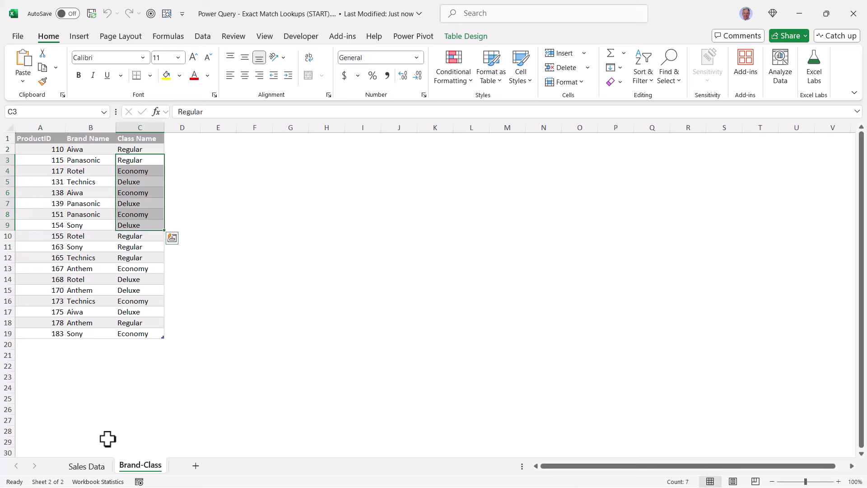
click(96, 469)
drag(231, 149, 233, 268)
drag(267, 140, 259, 272)
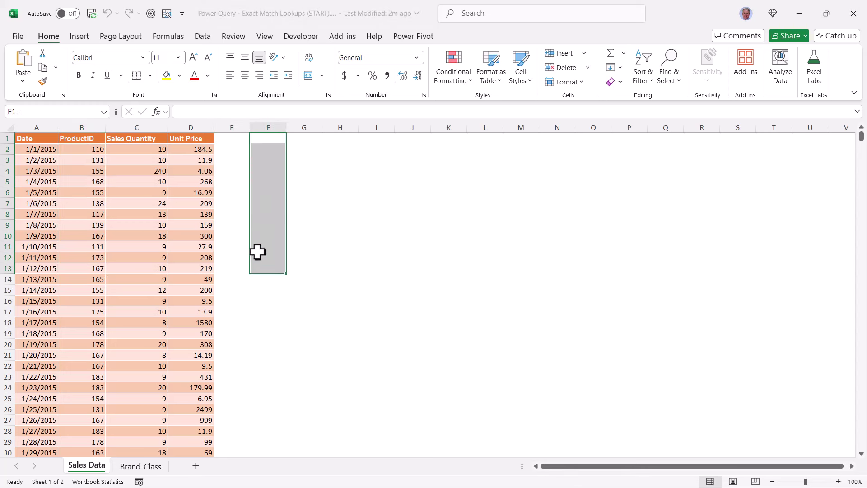
click(207, 214)
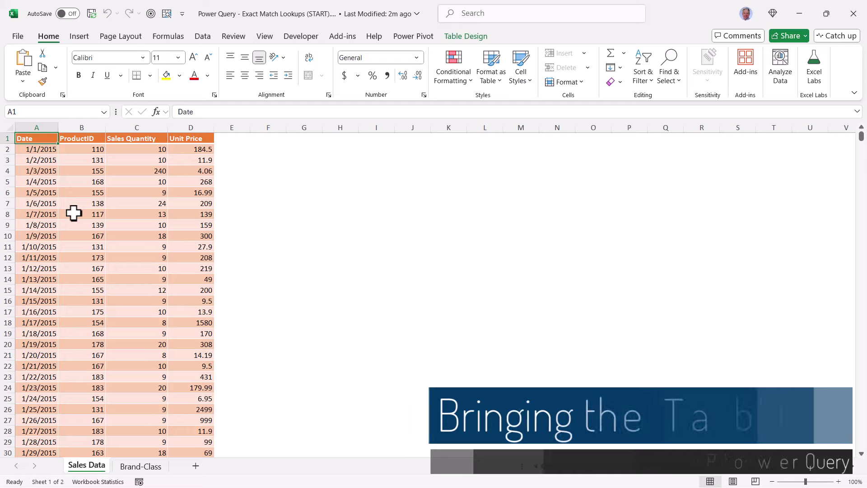
Check the Sales Data table's name, and bring the BandC table from the Brand-Class sheet into Power Query
click(463, 37)
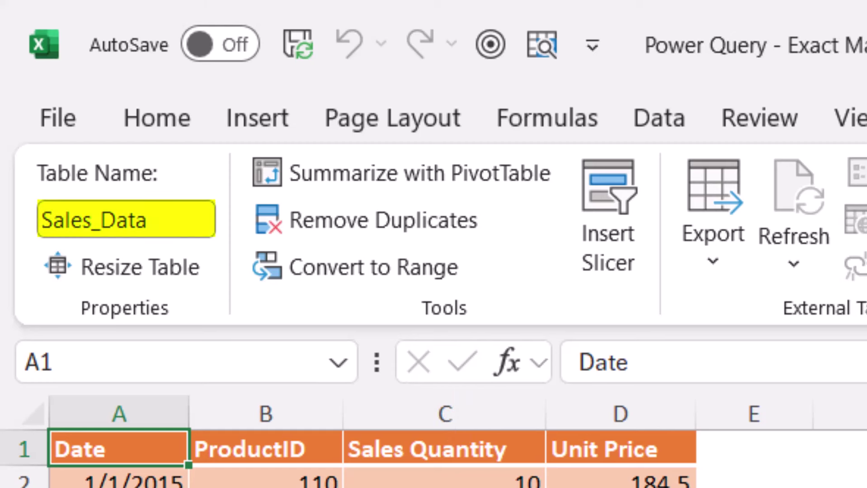
key(ctrl+Page_Down)
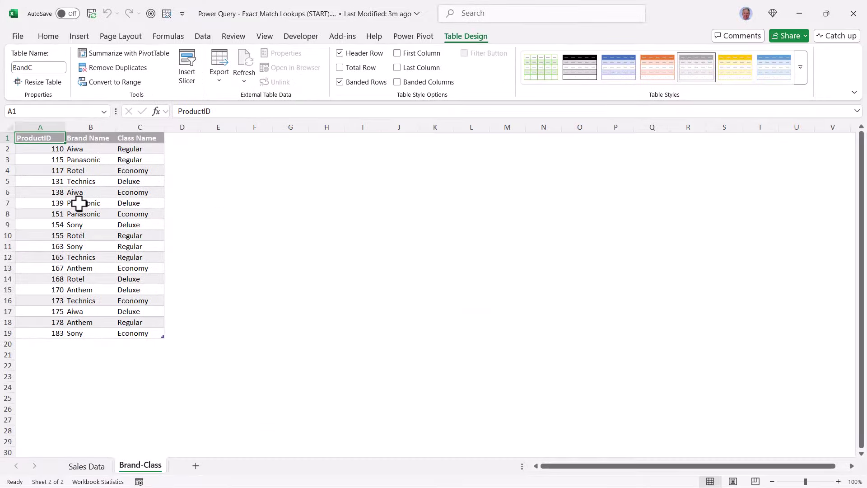
click(202, 35)
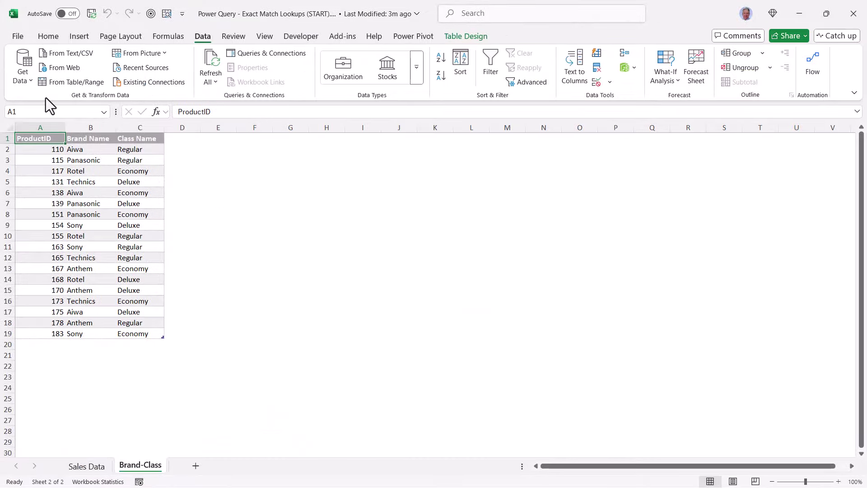
click(51, 80)
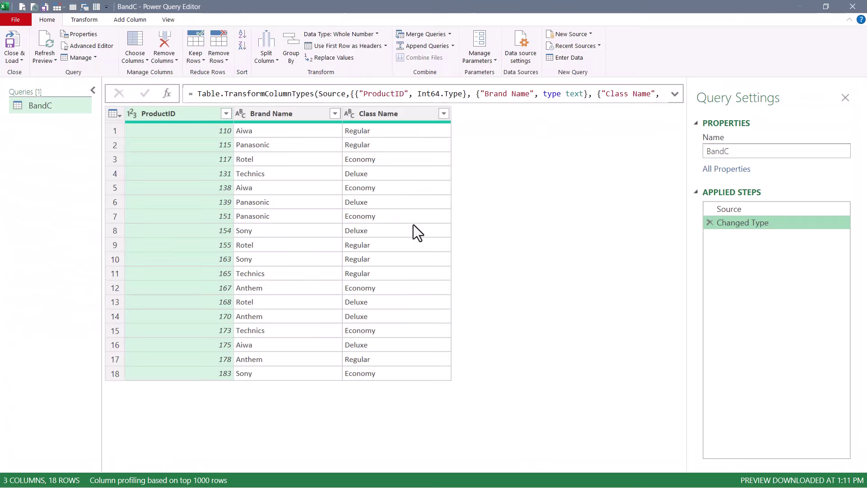
Close the query editor and load the BandC query as a connection only
click(12, 60)
click(23, 86)
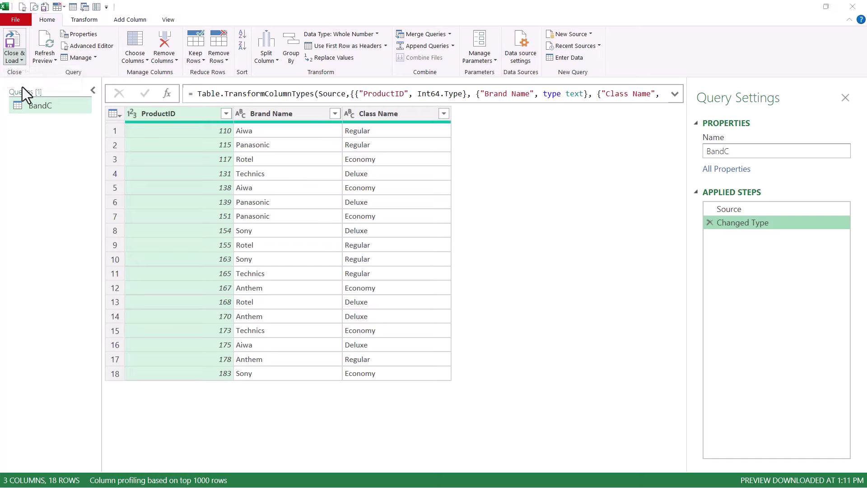
click(685, 338)
click(684, 413)
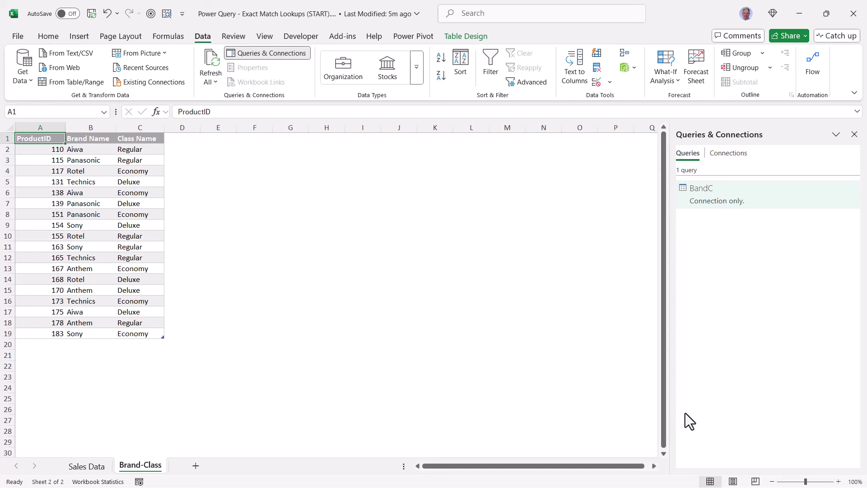
Bring the Sales_Data table from the Sales Data sheet into Power Query and collapse the list of queries
click(87, 469)
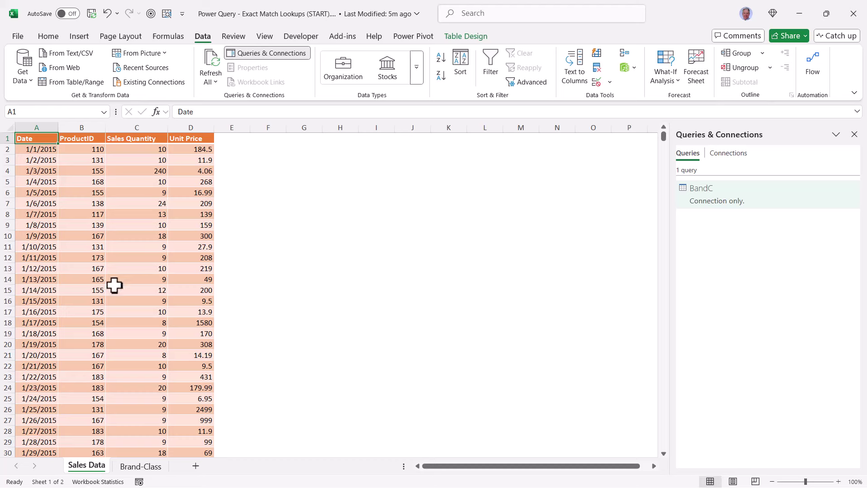
click(64, 81)
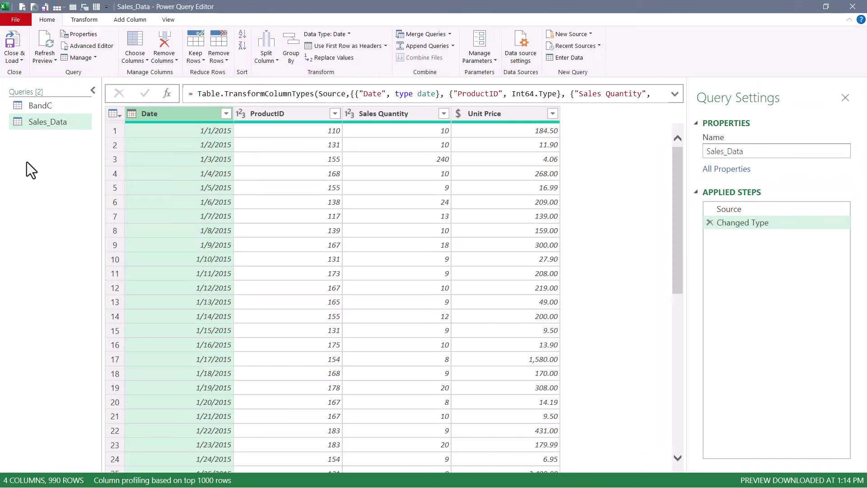
click(40, 105)
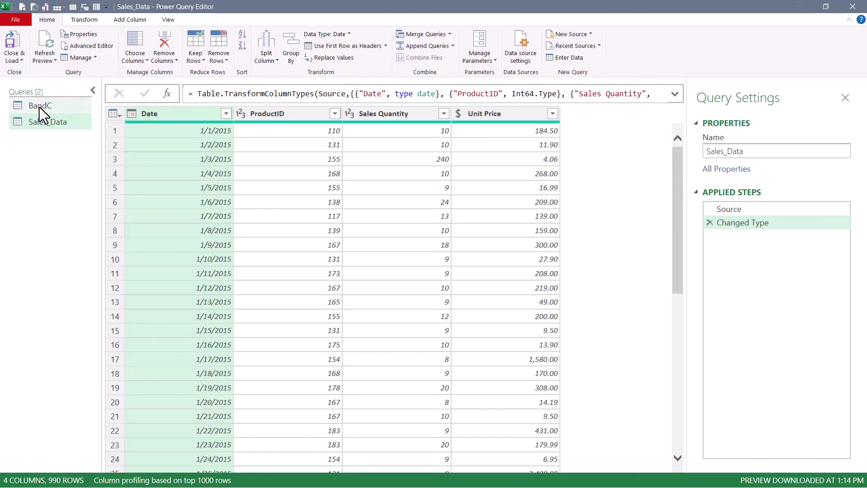
click(44, 122)
click(91, 88)
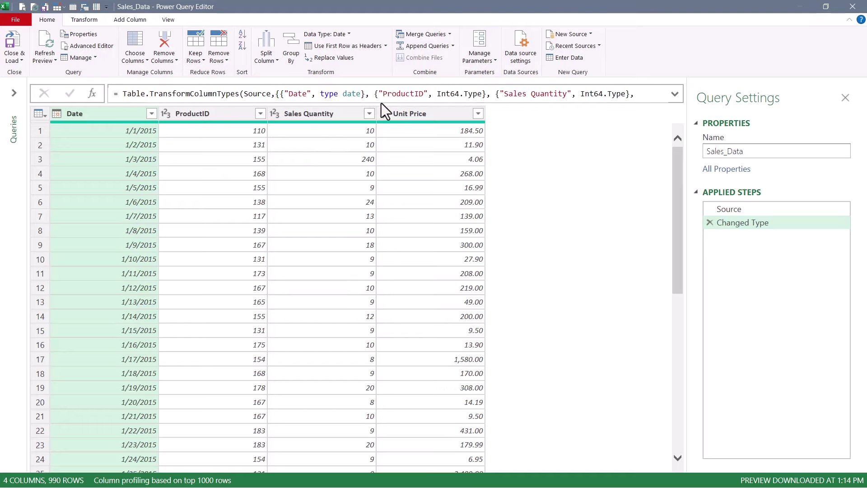
Merge the Sales_Data query with BandC, matching on ProductID in both tables with a Left Outer join
click(427, 36)
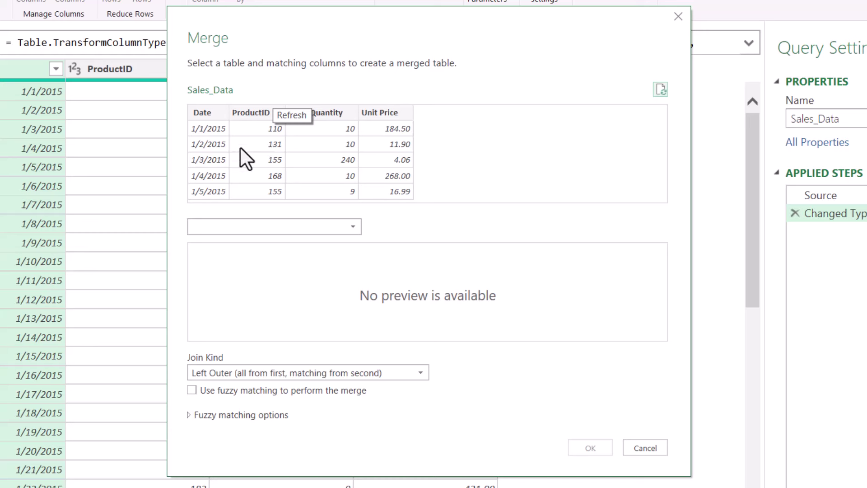
click(252, 229)
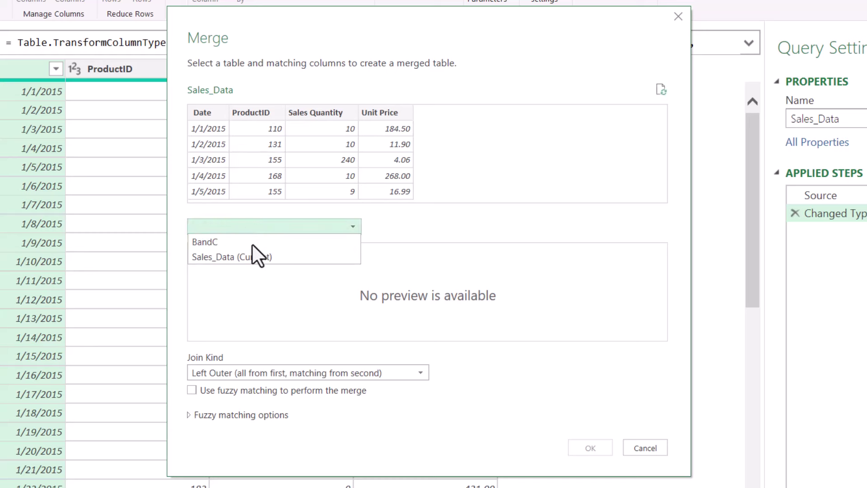
click(251, 244)
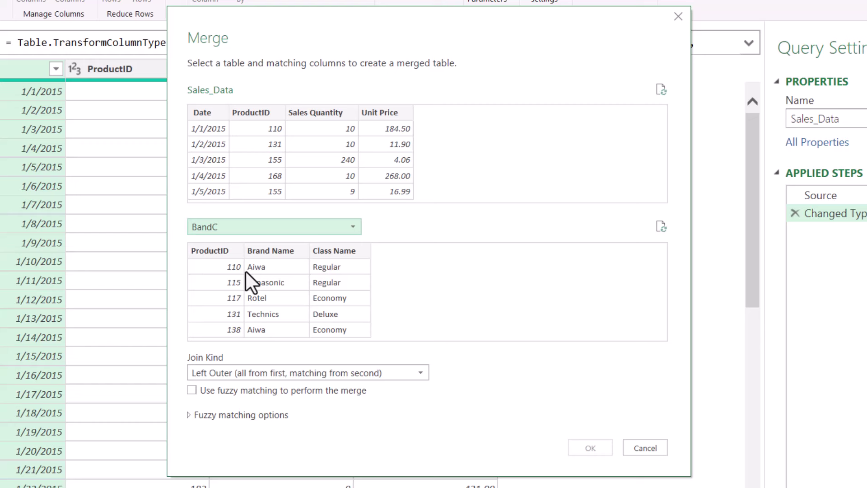
click(264, 151)
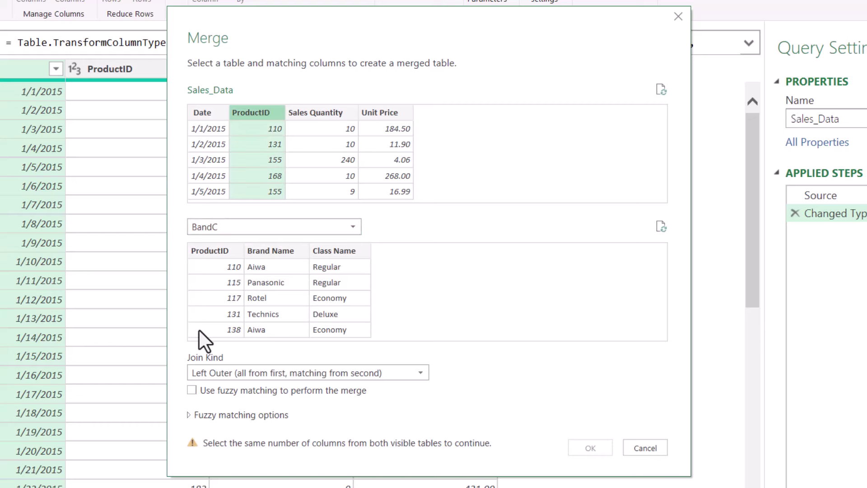
click(202, 279)
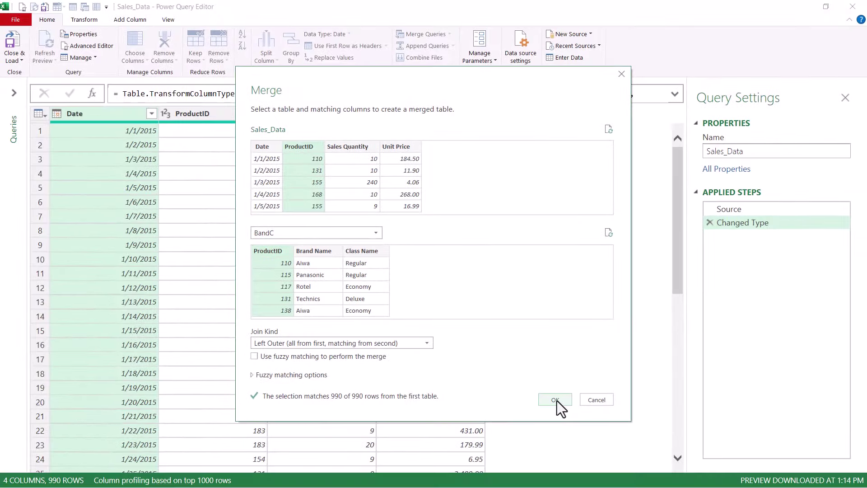
click(556, 400)
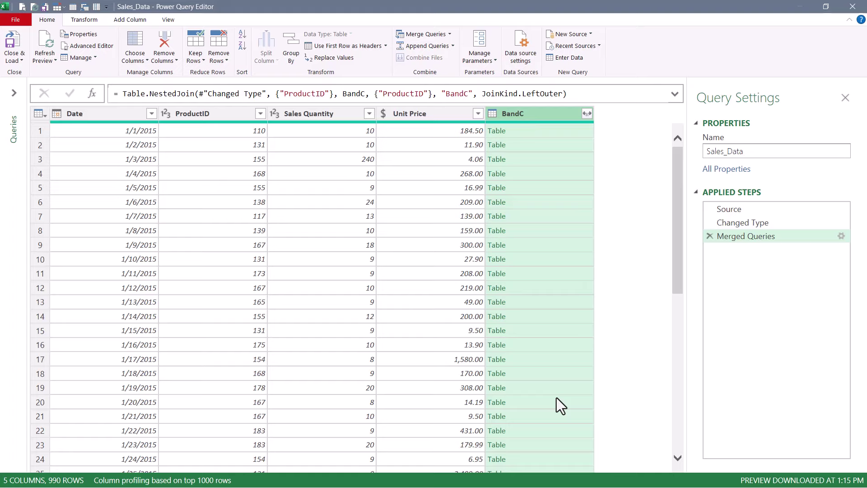
Preview a nested table and expand the BandC column to Brand Name and Class Name only, without the original column name as prefix
click(524, 142)
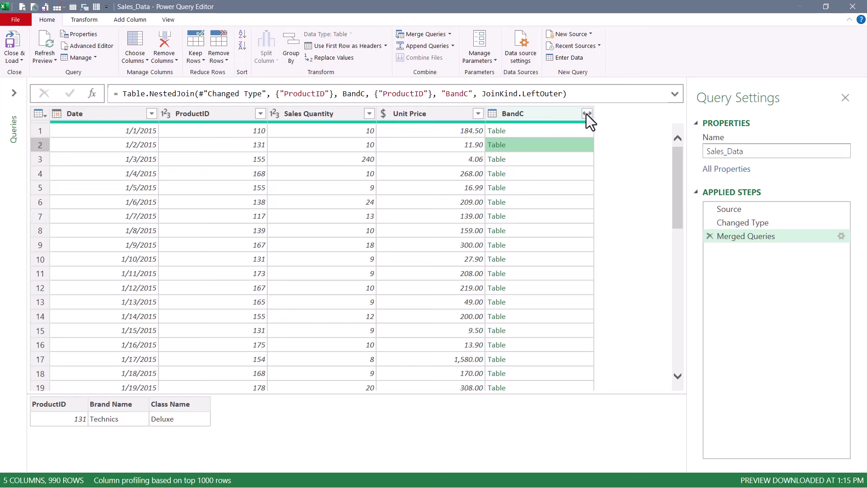
click(586, 114)
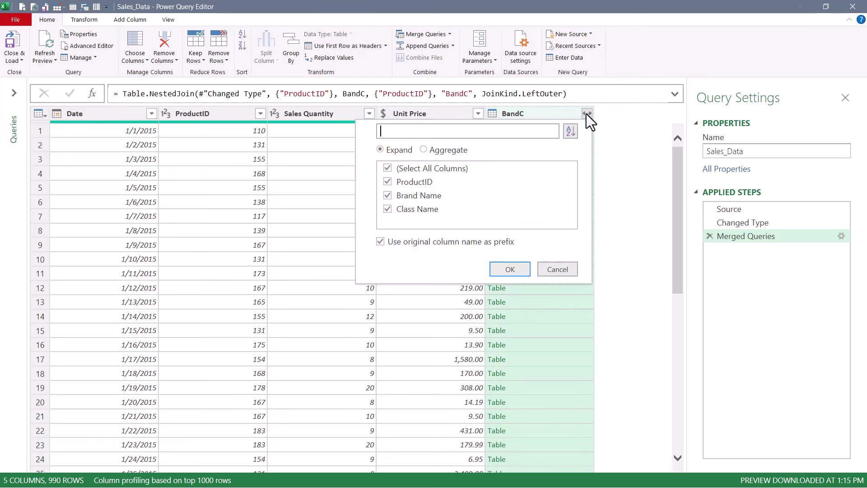
click(389, 182)
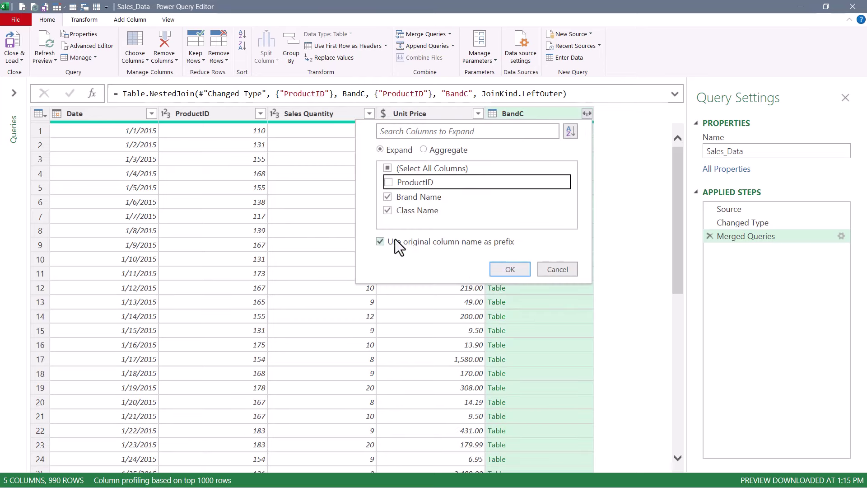
click(381, 242)
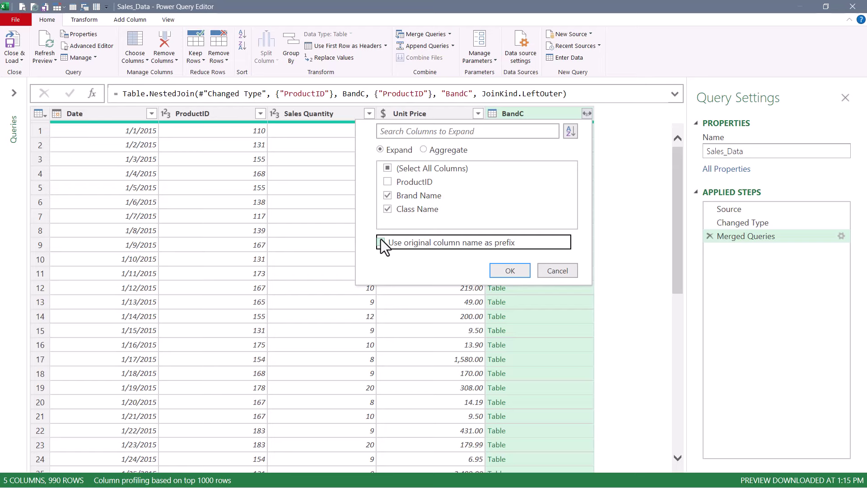
click(520, 273)
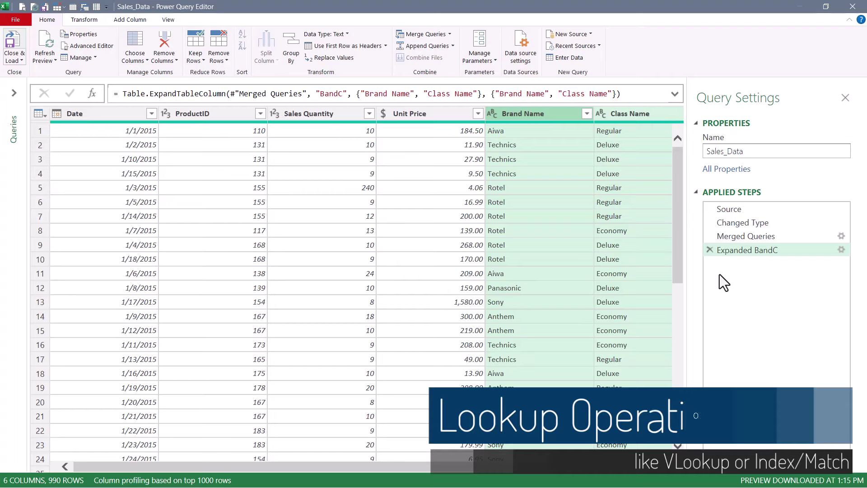
Delete the Expanded BandC and Merged Queries steps from the Sales_Data query
click(709, 250)
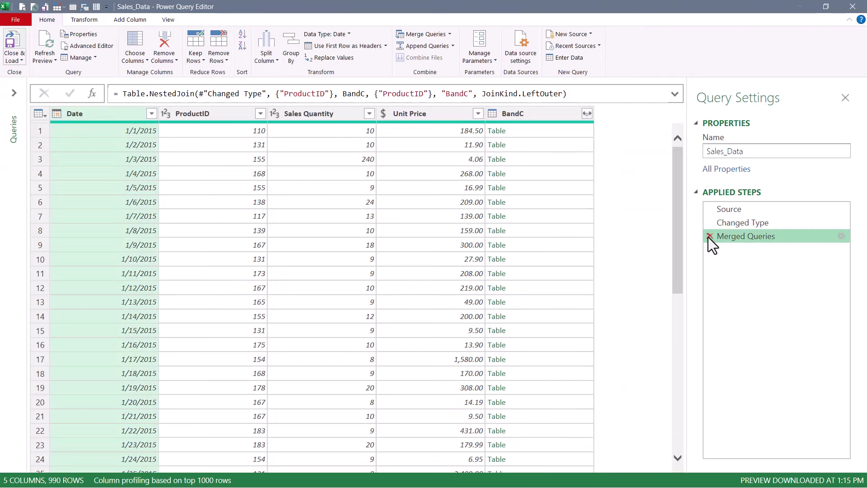
click(709, 236)
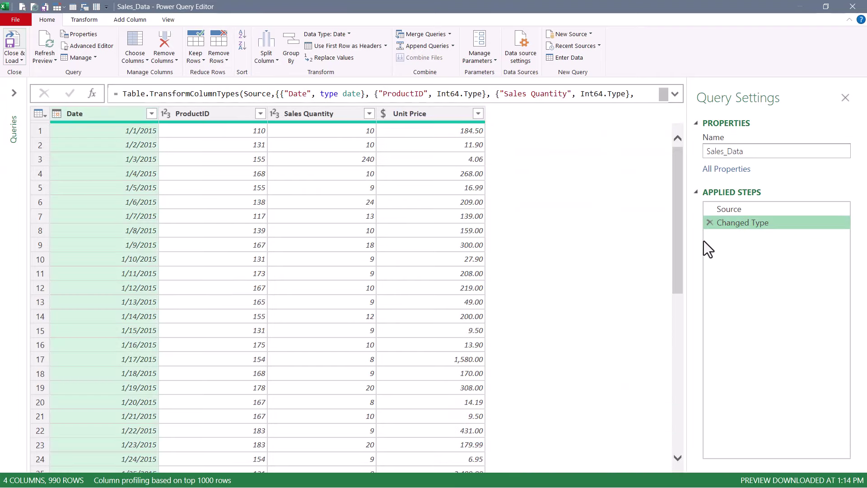
Show the list of queries, review BandC and Sales_Data, and create a new blank query
click(12, 91)
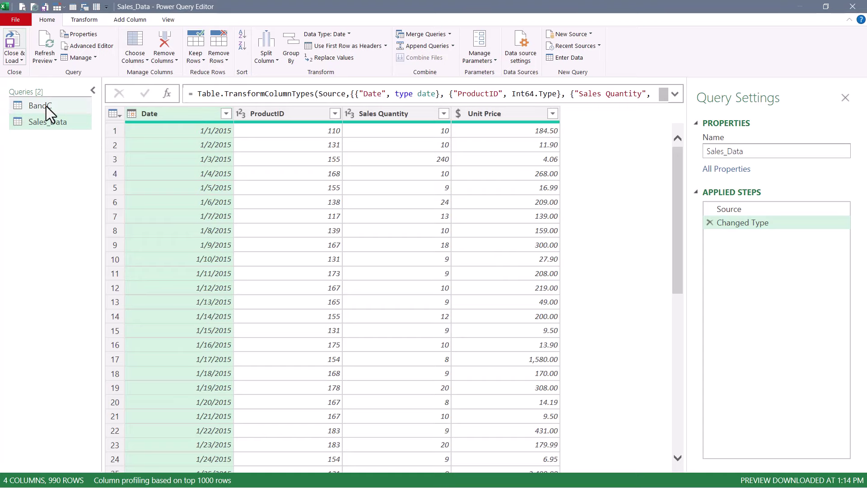
click(46, 107)
click(45, 121)
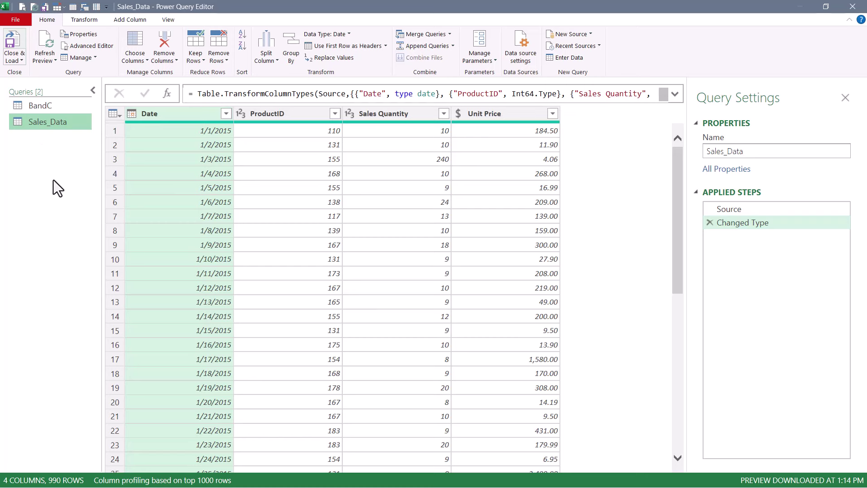
right_click(37, 162)
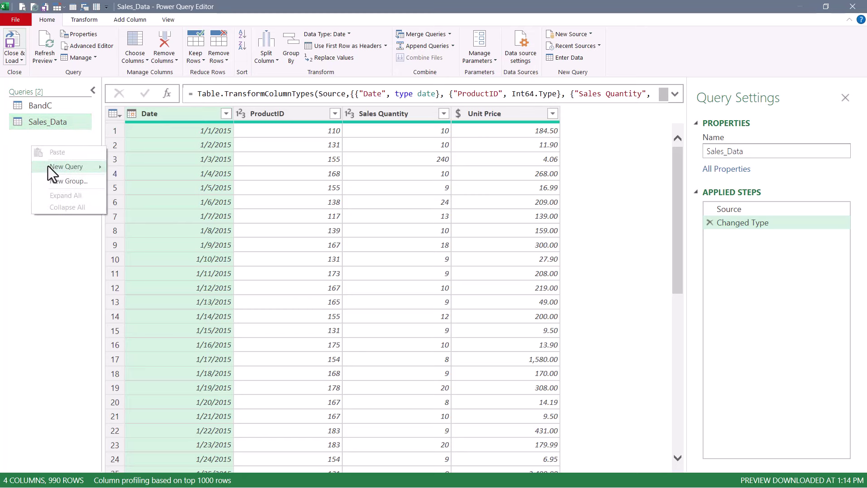
mouse_move(48, 166)
mouse_move(116, 239)
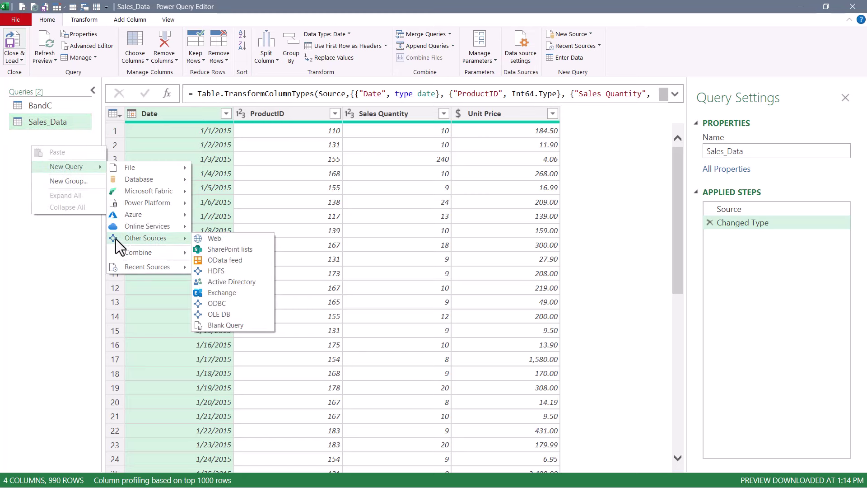
click(232, 327)
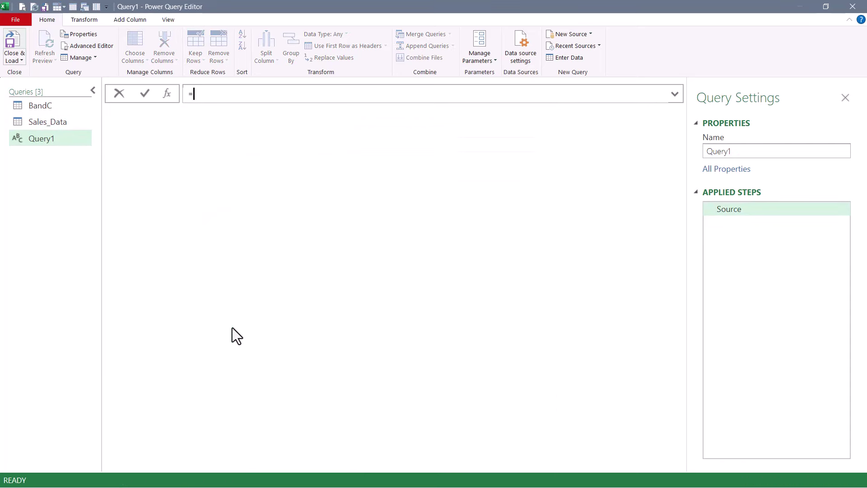
Make the blank query reference the Sales_Data query with the formula =Sales_Data, and compare the two queries
text(Sales_Data)
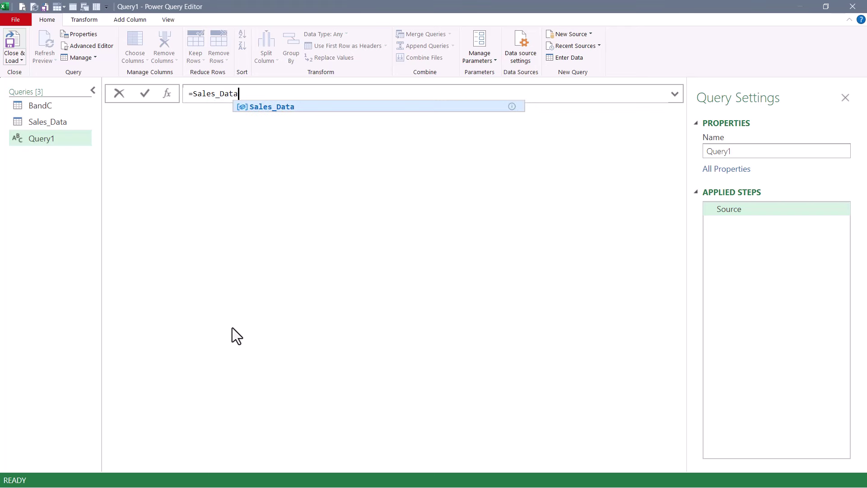
key(Return)
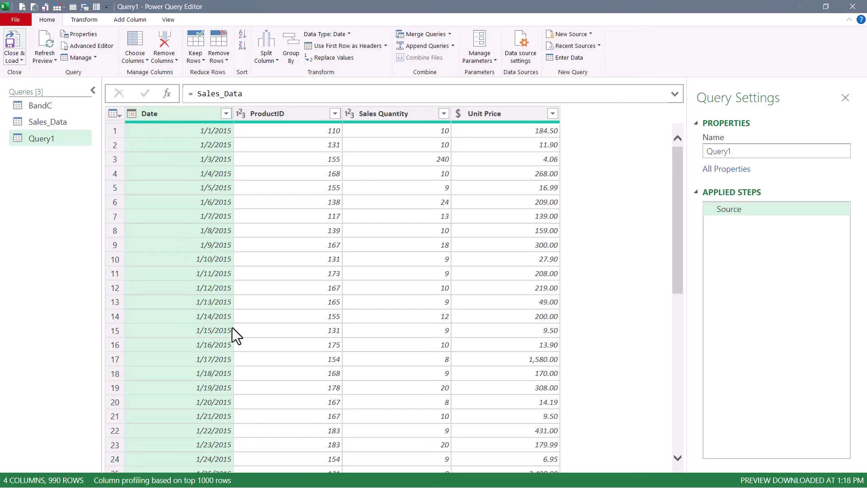
click(56, 121)
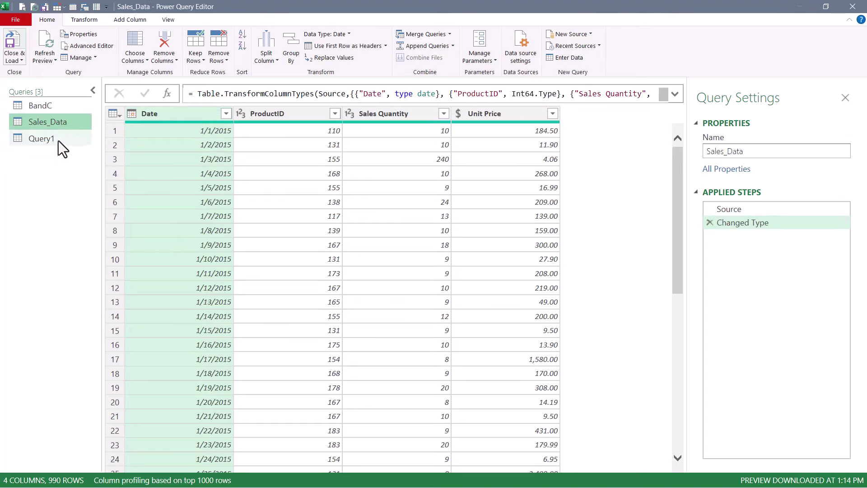
click(59, 141)
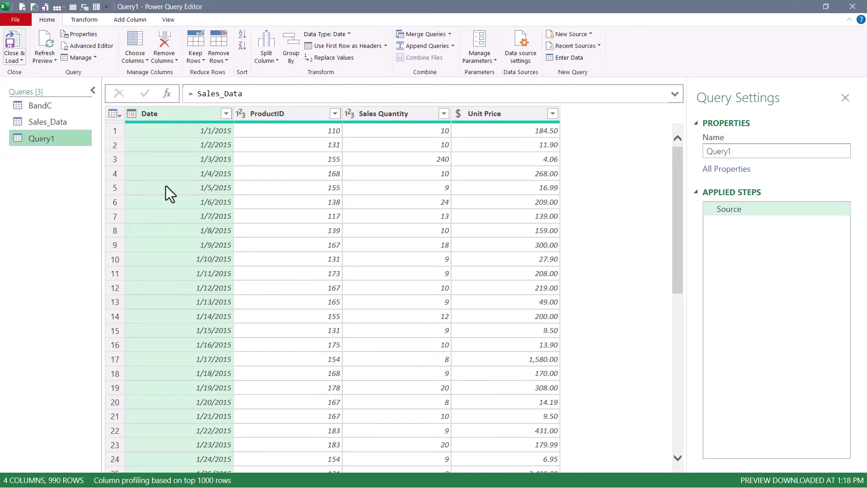
Rename the new query as Discovery and collapse the list of queries
click(731, 151)
key(ctrl+a)
text(Discovery)
key(Return)
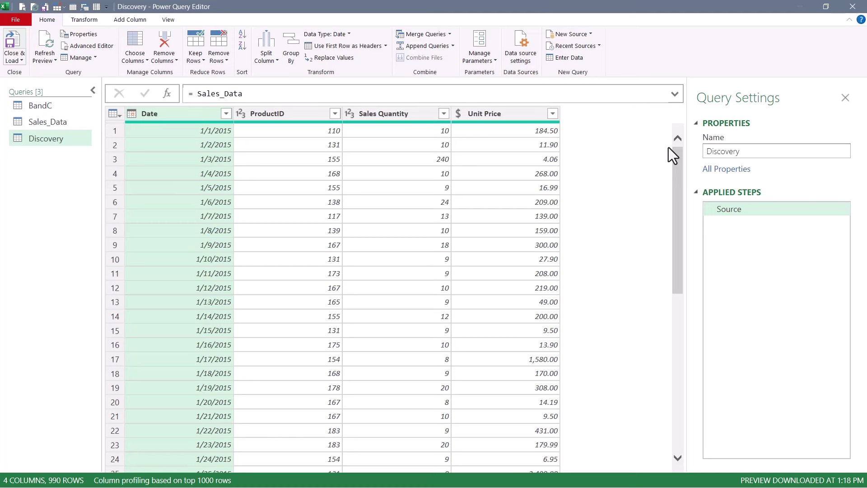
click(93, 90)
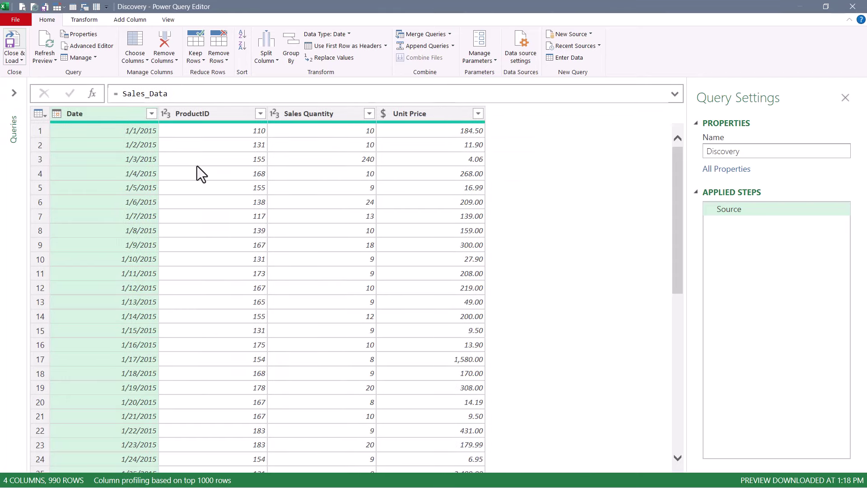
Examine the ProductID column in Discovery and the zero-based row positions of the ProductID values in BandC
click(205, 118)
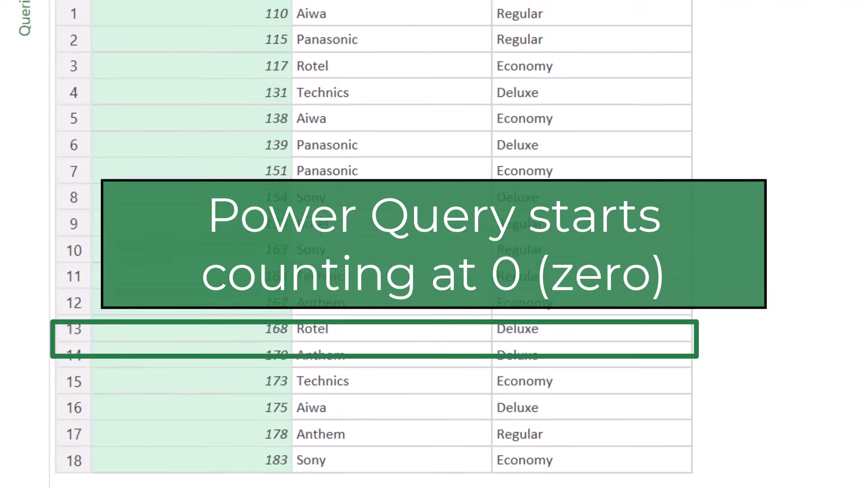
click(217, 103)
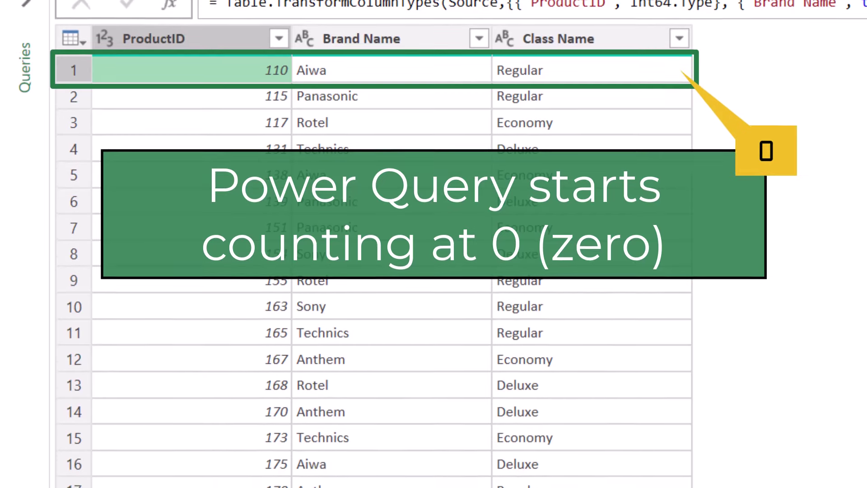
click(201, 454)
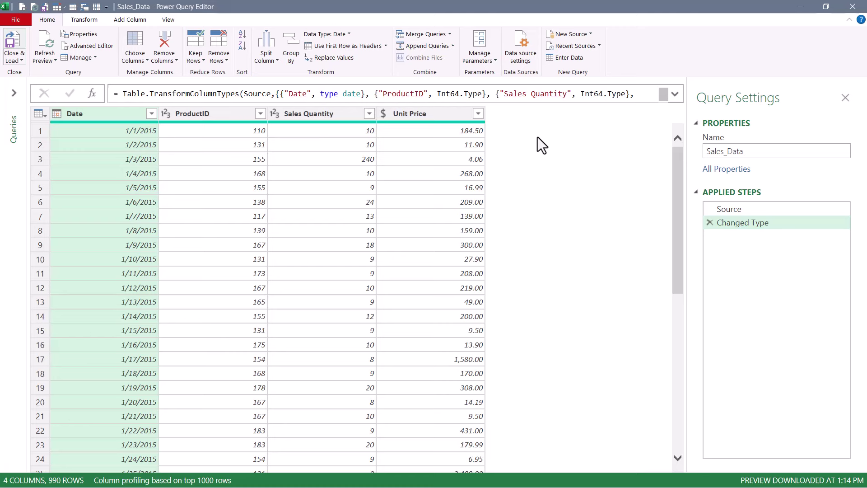
Start a custom column named Locate ID in the Sales_Data query
click(203, 117)
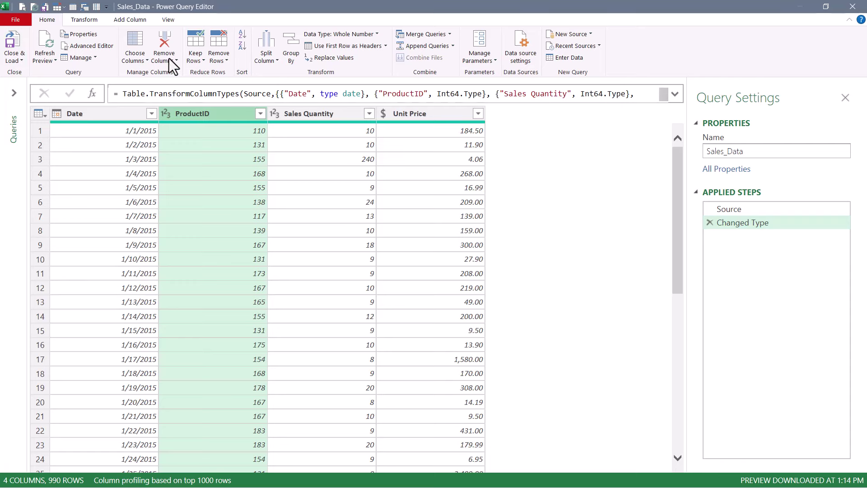
click(127, 19)
click(49, 41)
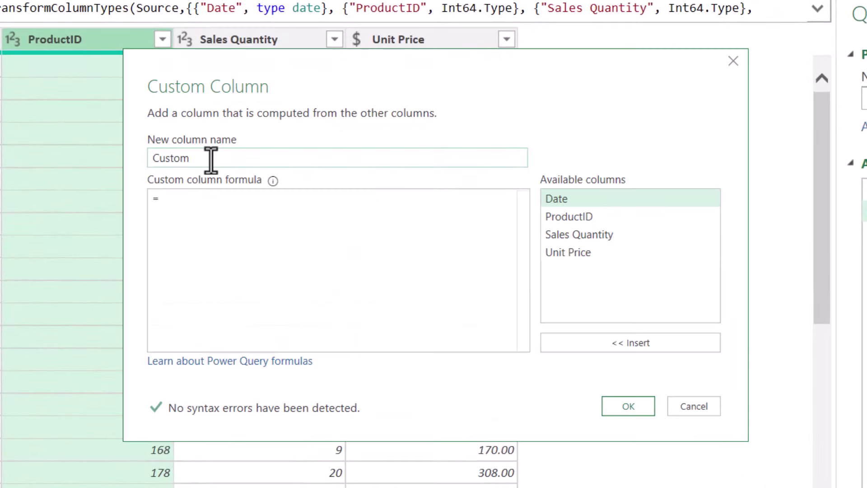
double_click(211, 159)
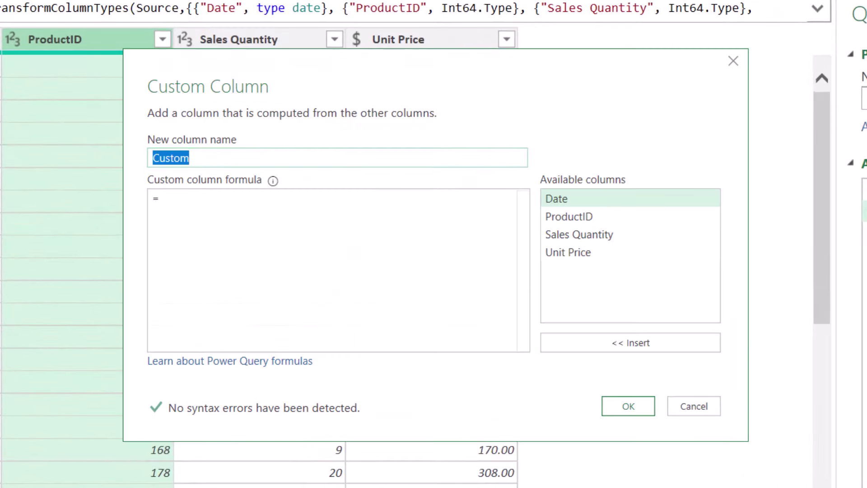
text(Locate ID)
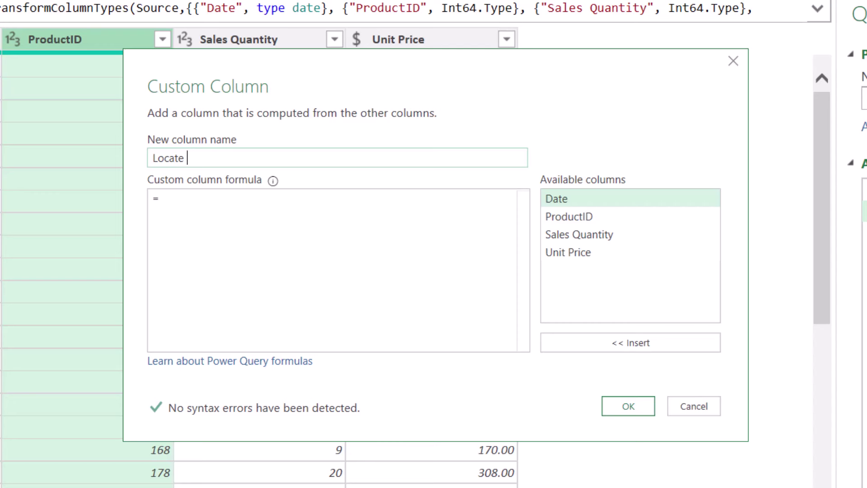
key(Tab)
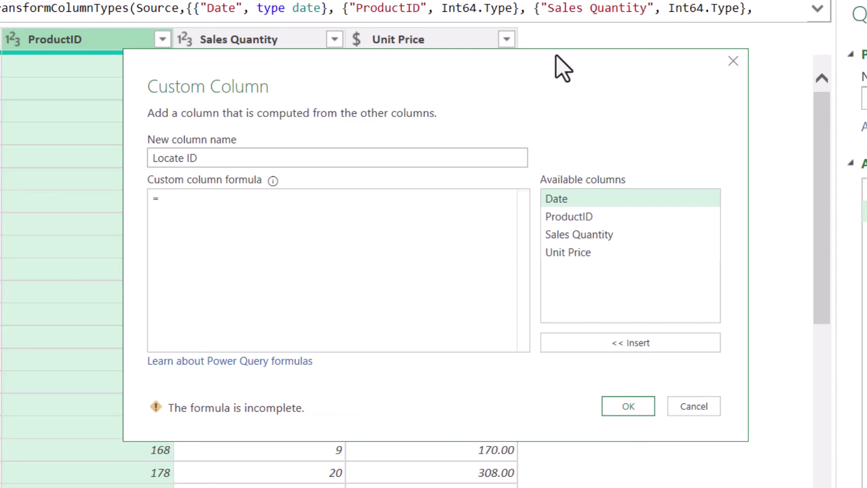
Begin the Locate ID formula with List.PositionOf, using BandC[ProductID] as the list argument
text(listp)
key(Down)
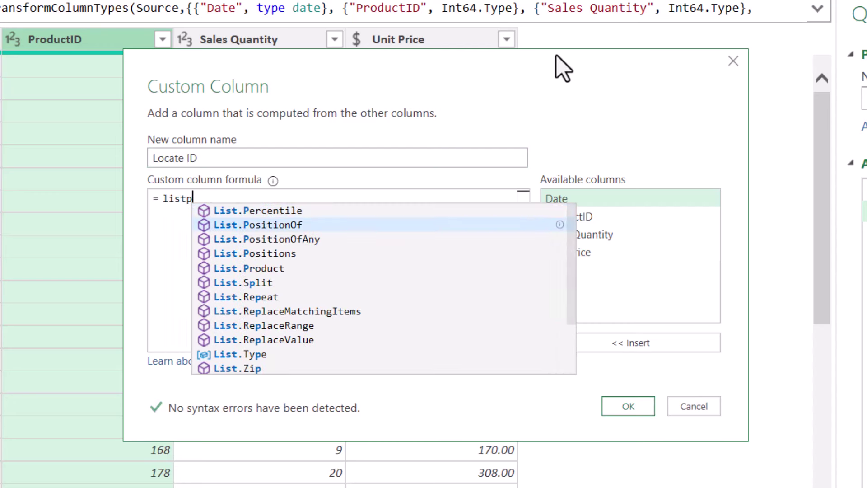
key(Tab)
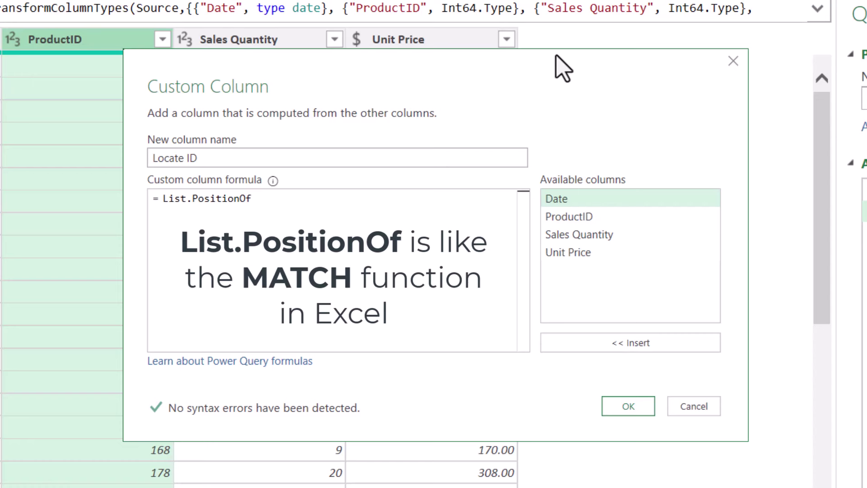
text(()
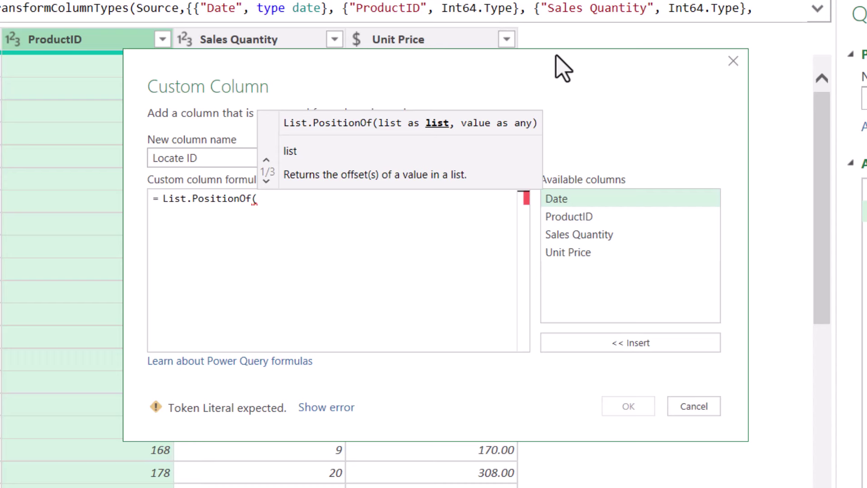
text(B)
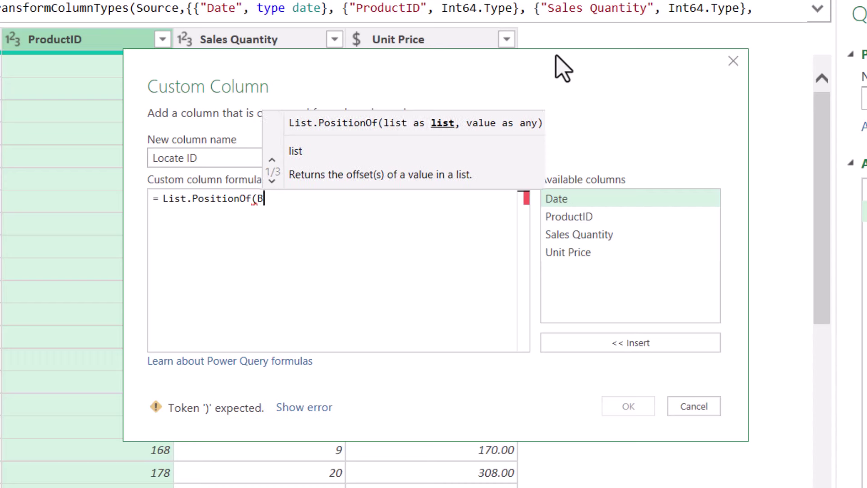
text(andC)
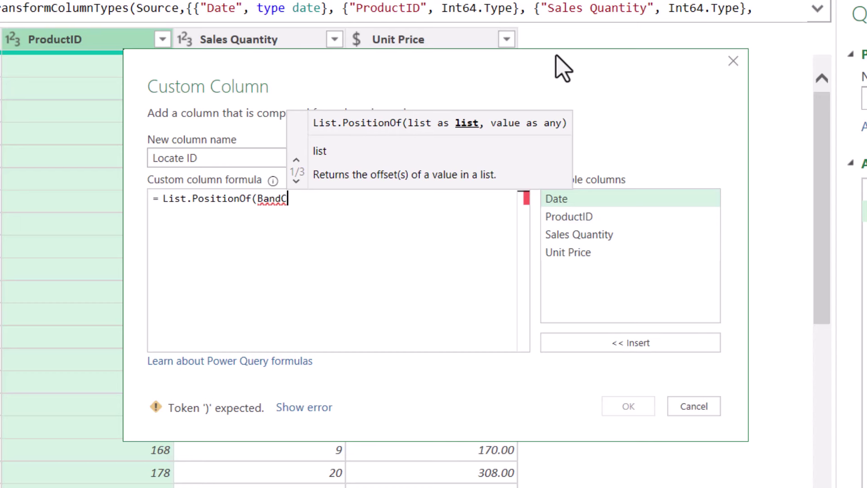
text([)
key(Down)
key(Tab)
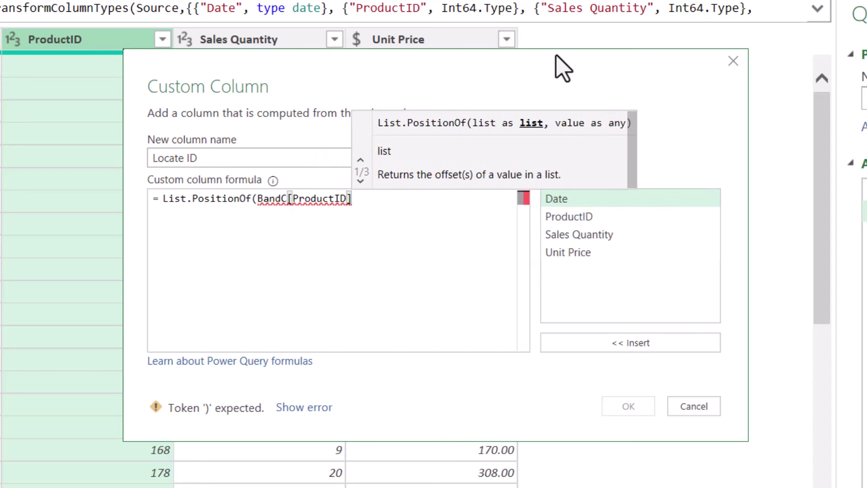
Complete the List.PositionOf formula with [ProductID] as the value to find, and add the Locate ID column
text(,)
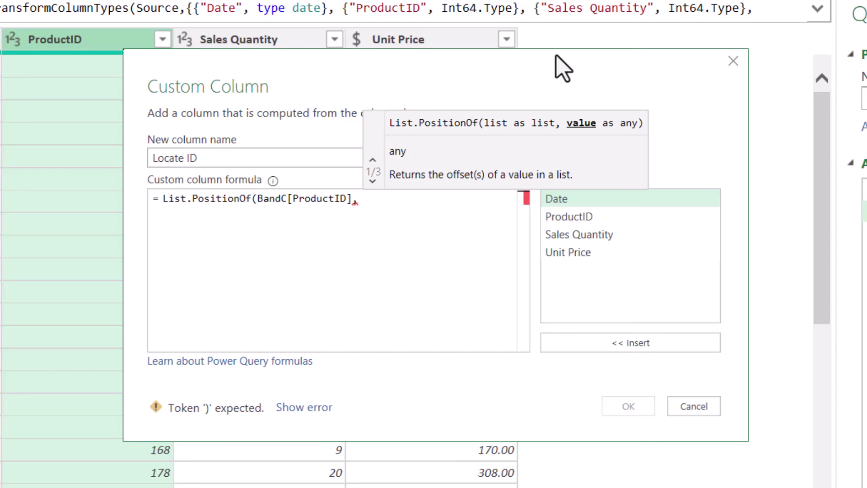
text( [p)
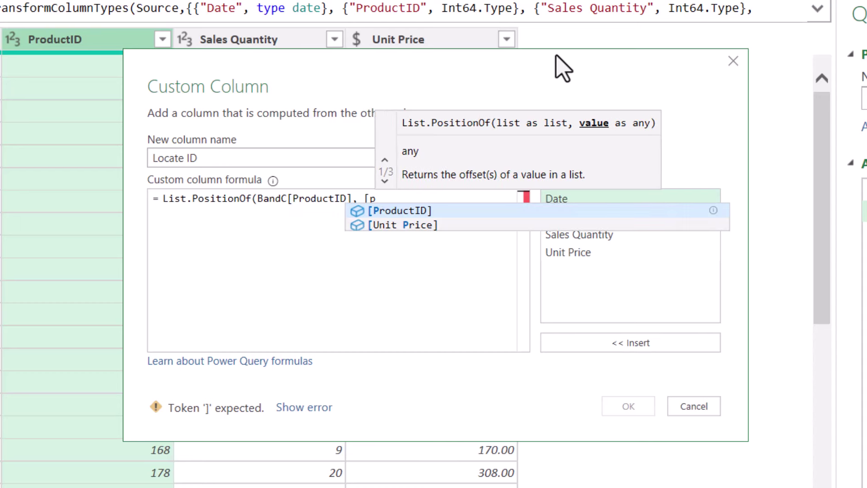
key(Tab)
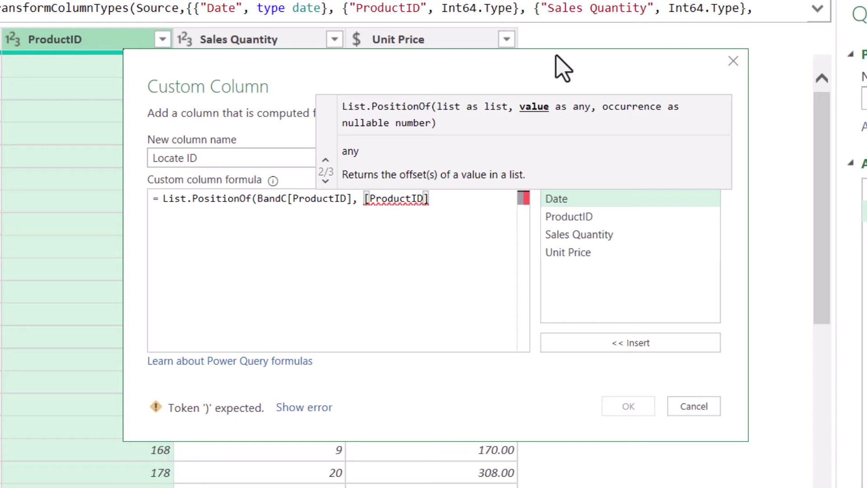
text())
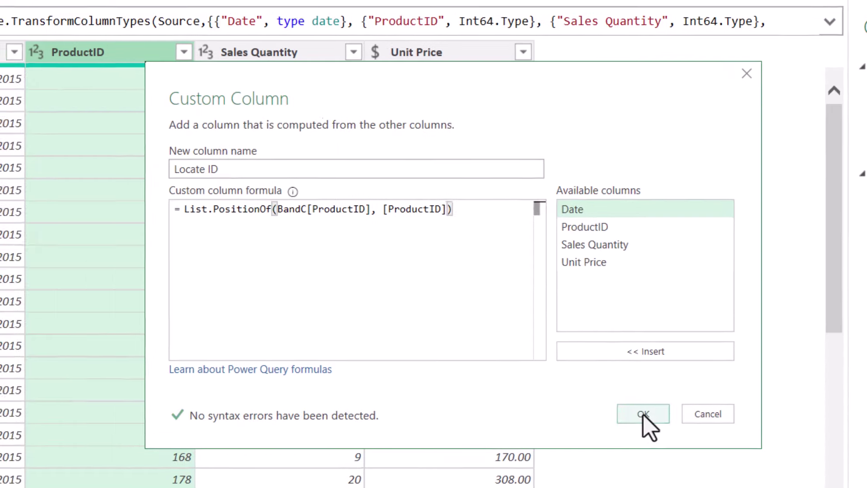
click(643, 413)
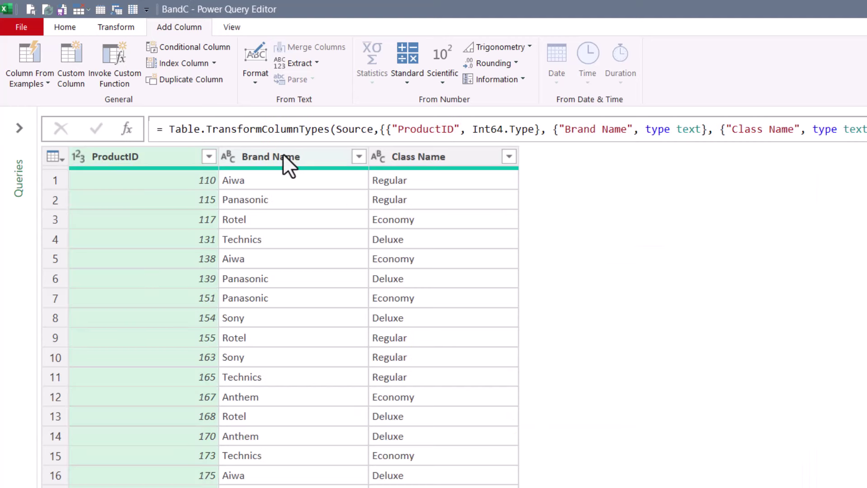
Examine the Brand Name and Class Name columns and their first-row values in the BandC query
click(282, 153)
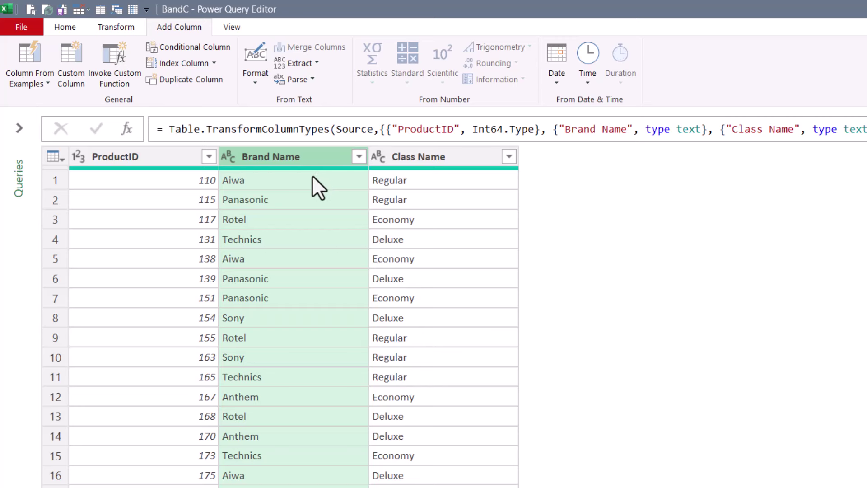
click(313, 178)
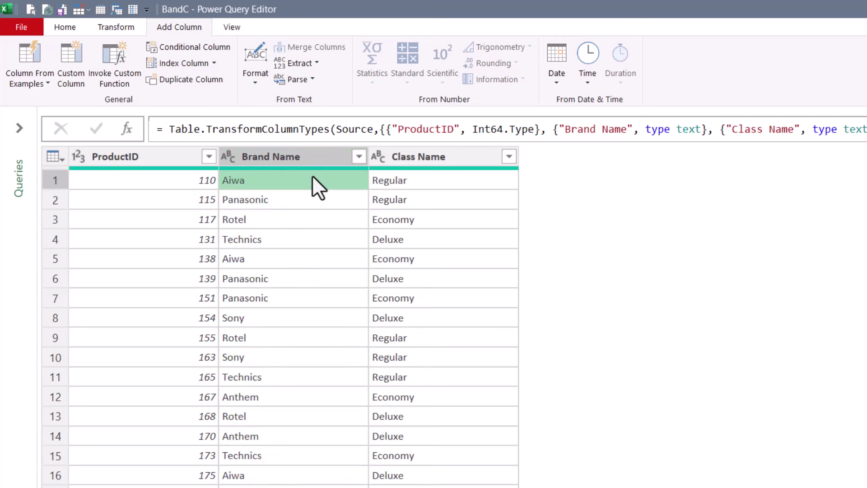
click(445, 158)
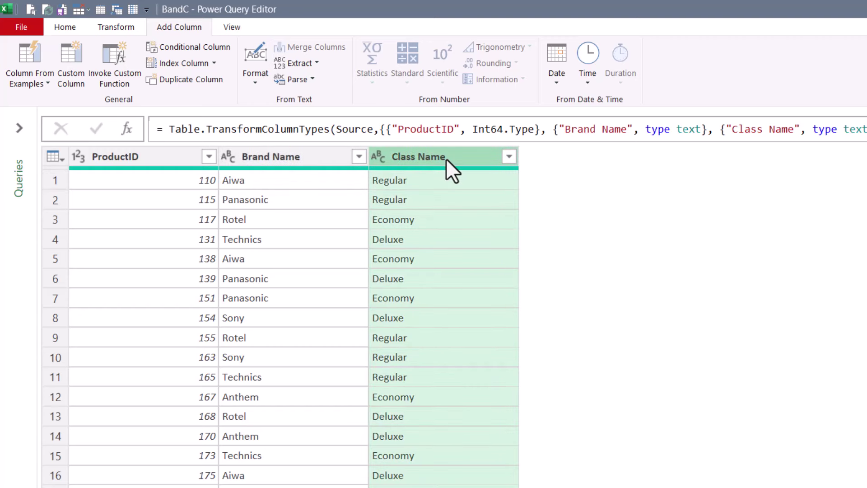
click(448, 180)
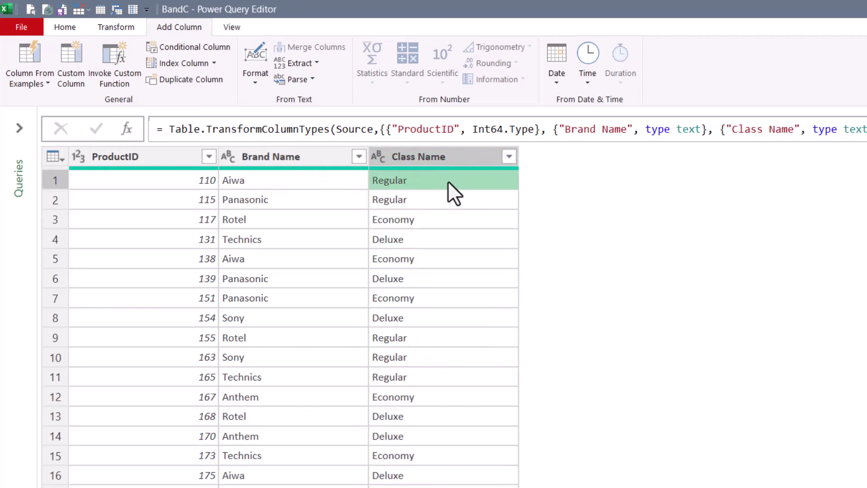
click(297, 159)
click(422, 159)
click(303, 156)
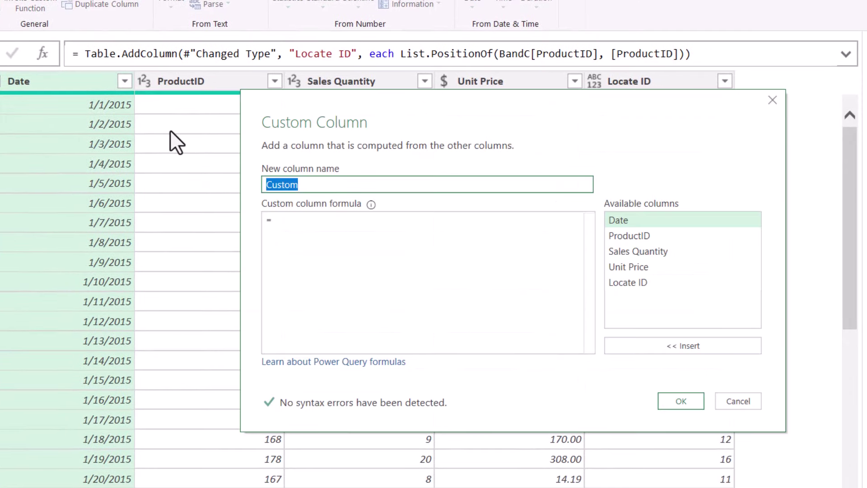
Add a custom column named Brand with the formula BandC[Brand Name]{[Locate ID]}
text(Brand)
key(Tab)
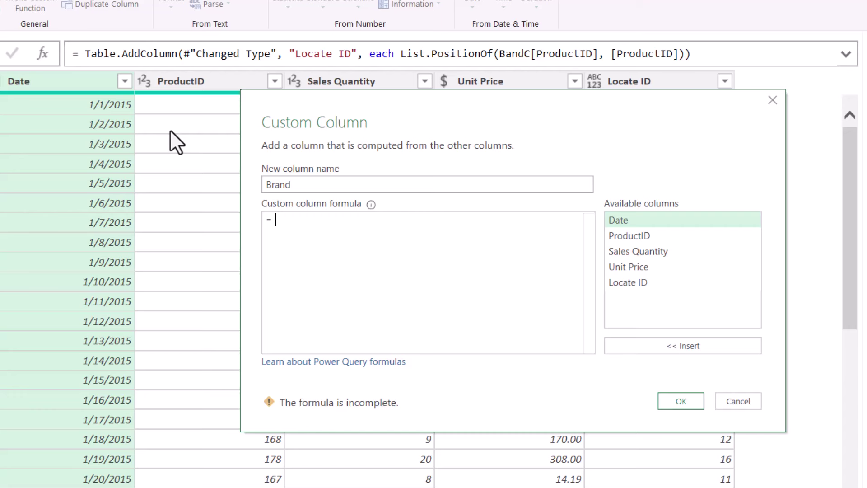
text(BandC)
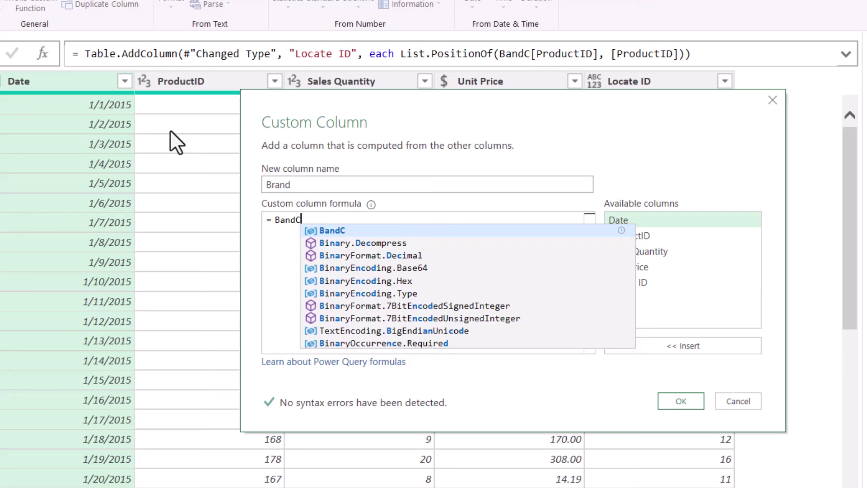
text([Bra)
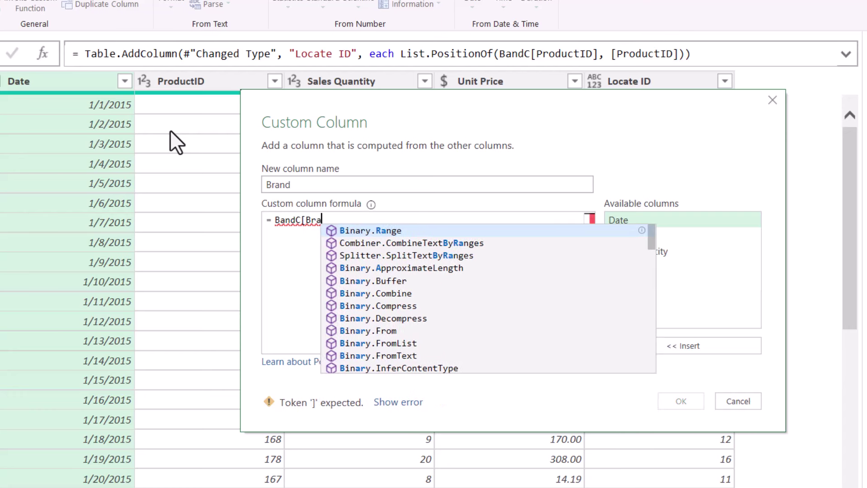
text(nd Name])
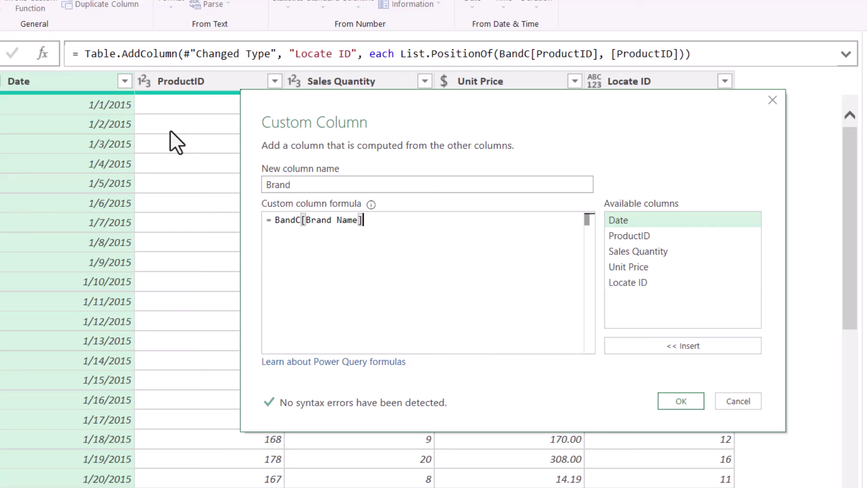
text({)
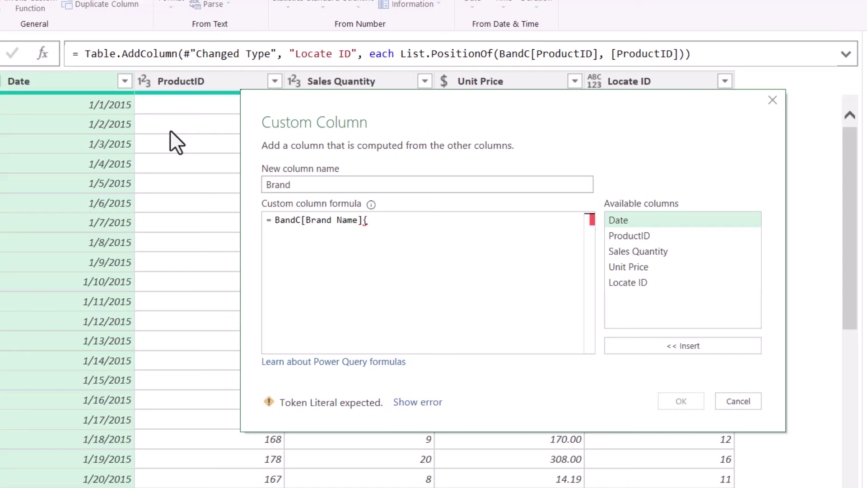
drag(419, 118, 192, 156)
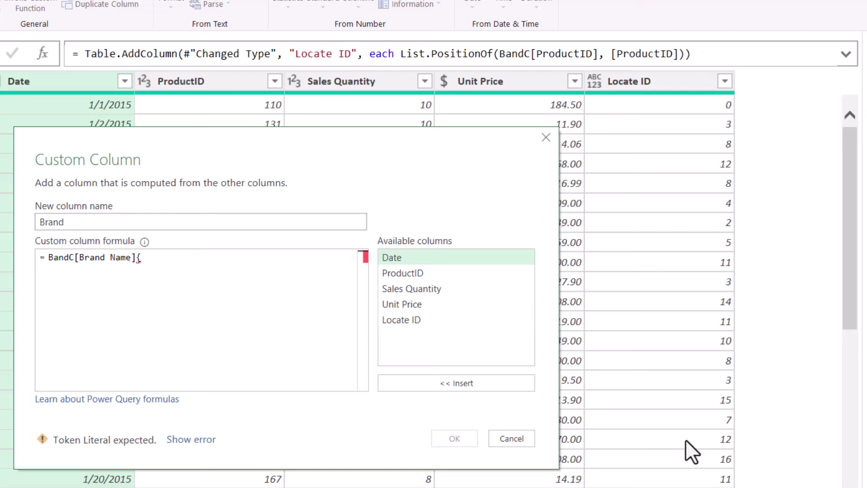
double_click(395, 320)
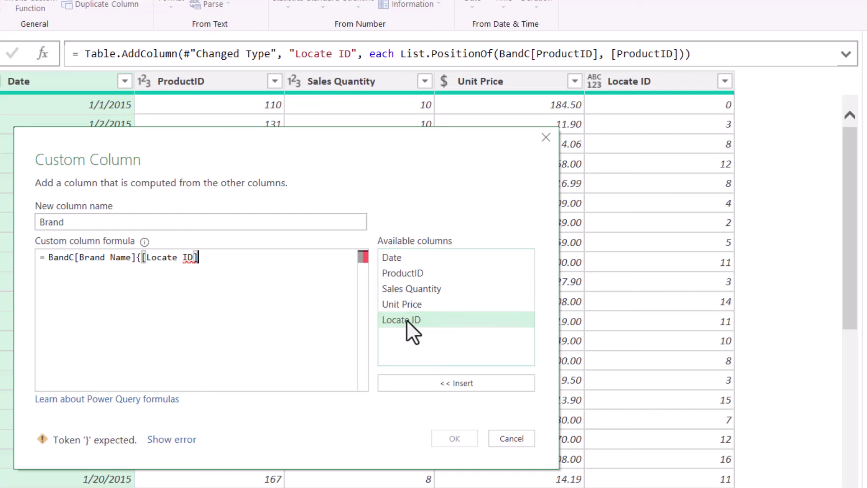
text(})
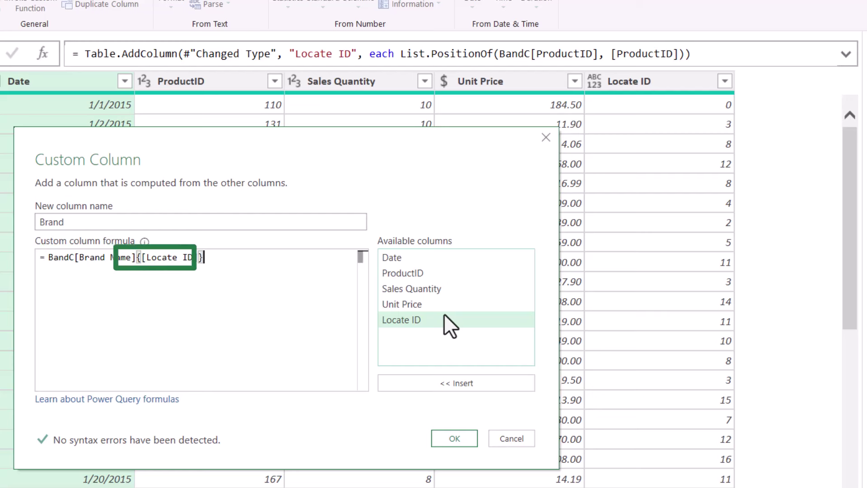
click(459, 435)
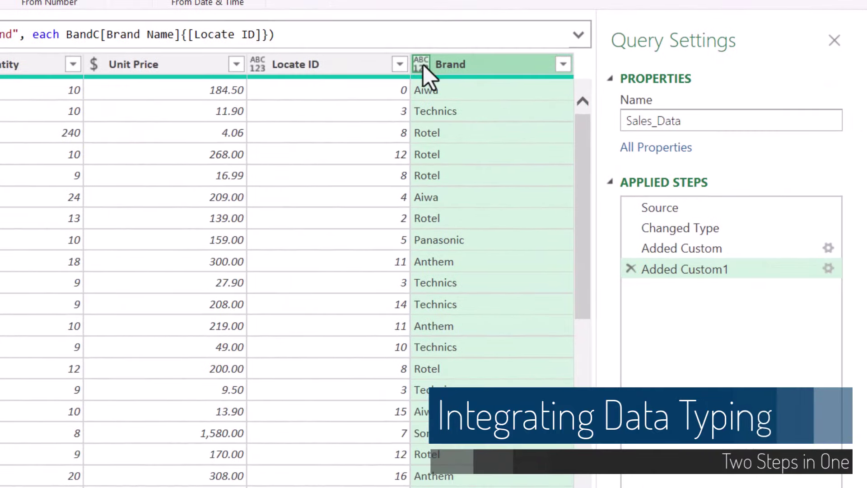
Try changing the Brand column's data type to Text as a separate applied step, and delete that step
click(499, 69)
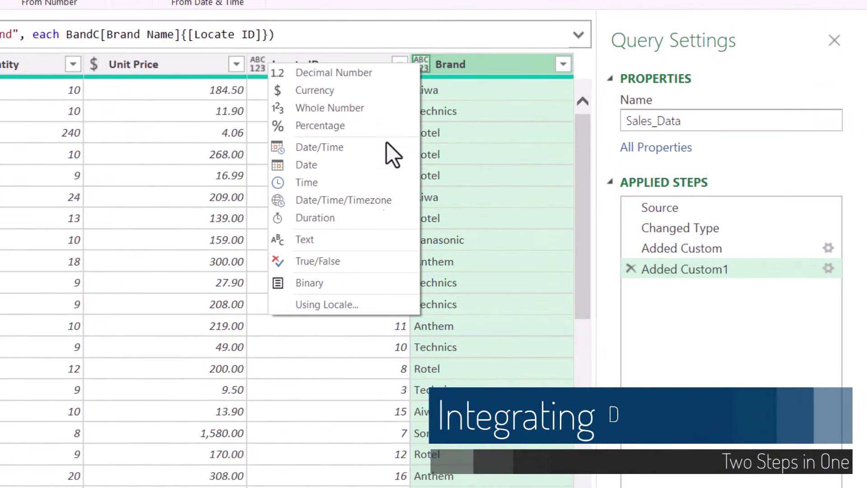
click(356, 239)
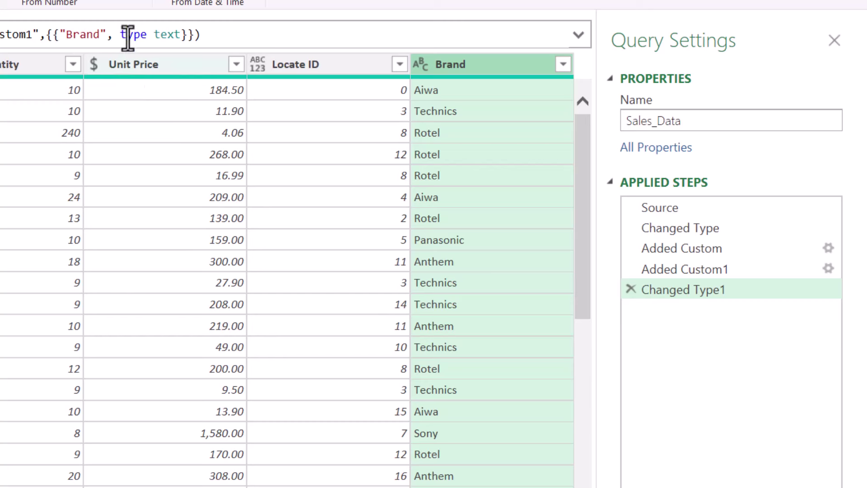
drag(120, 34, 181, 34)
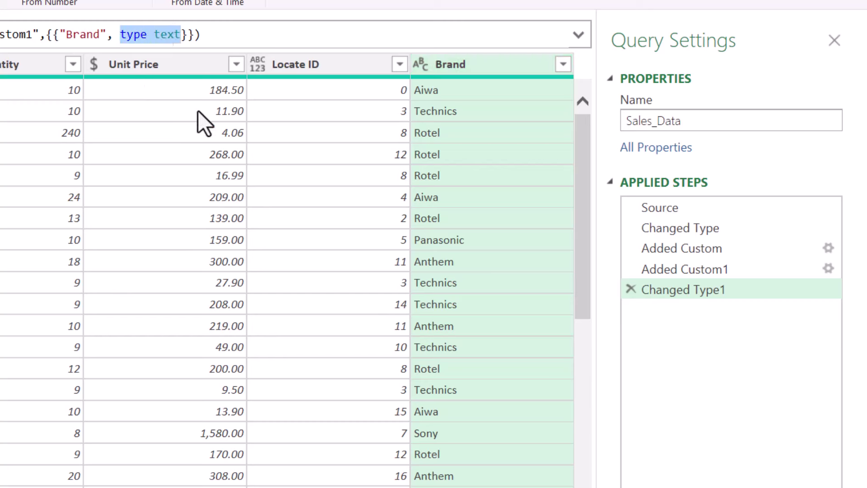
click(630, 289)
Append type text as the final argument of the Brand column's Table.AddColumn formula
click(267, 34)
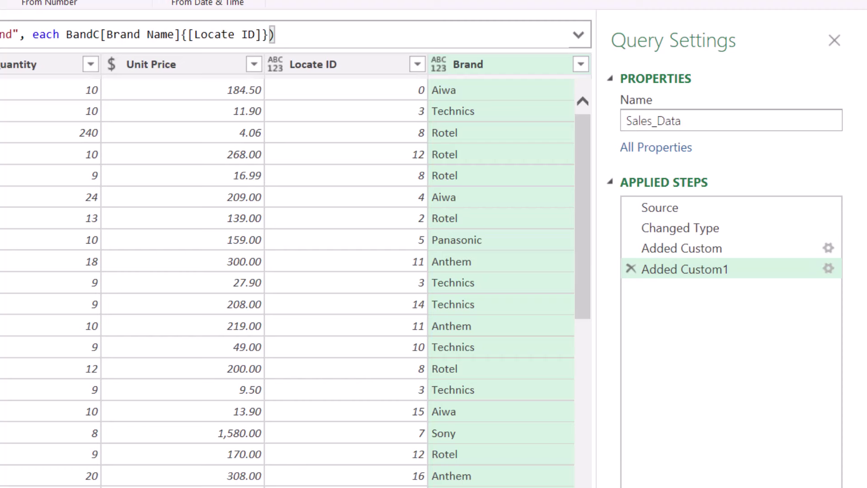
text(, type text)
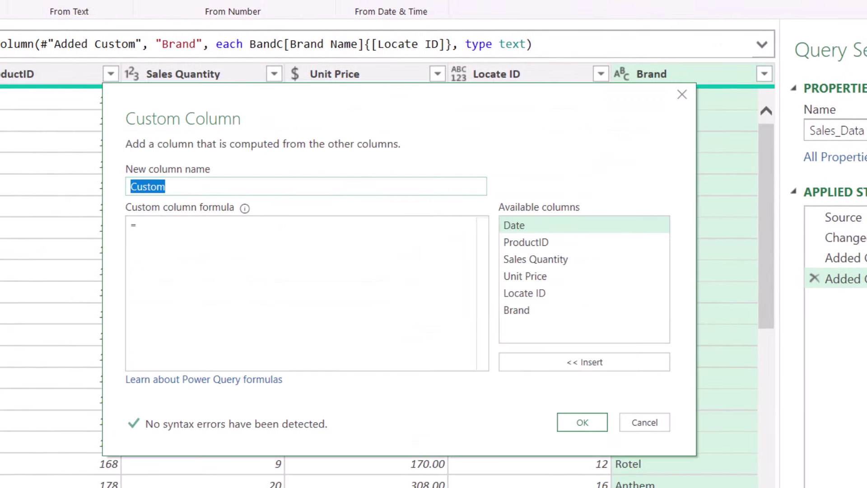
Add a custom column named Class with the formula BandC[Class Name]{[Locate ID]}
text(Class)
key(Tab)
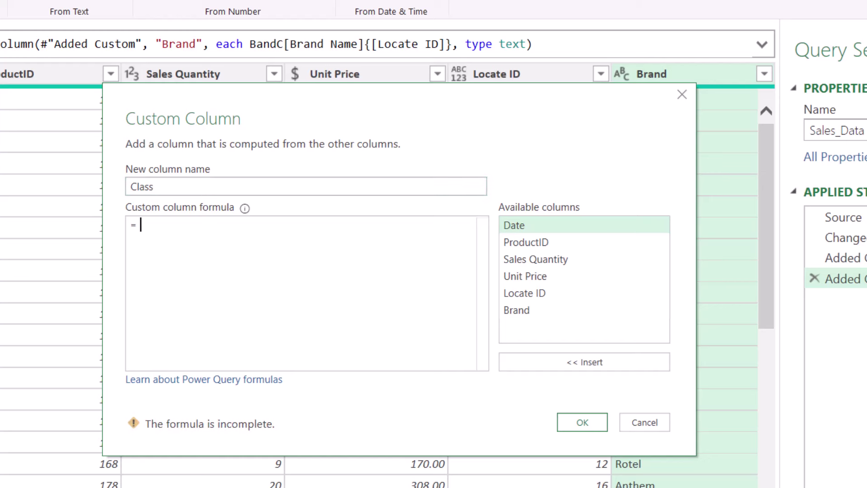
text(Band)
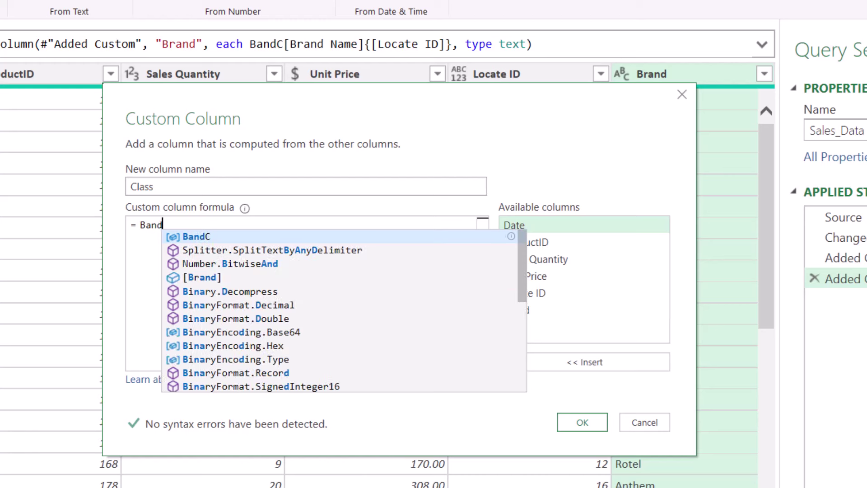
text(C[)
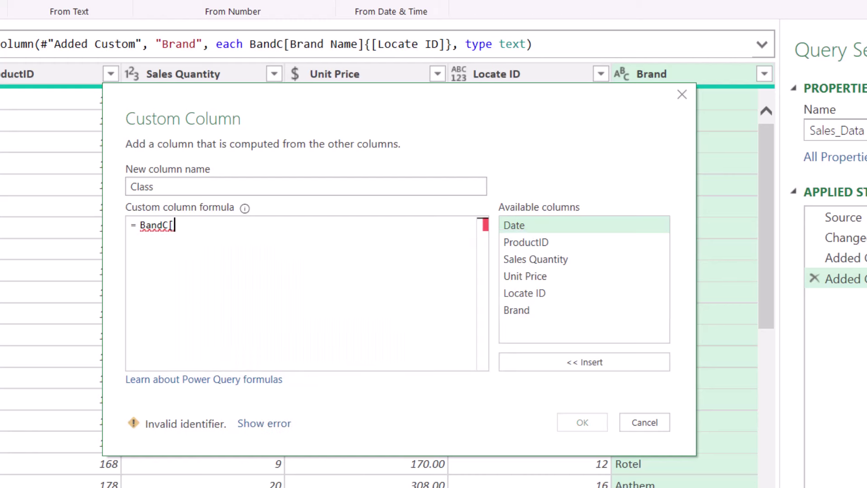
text(Class Name])
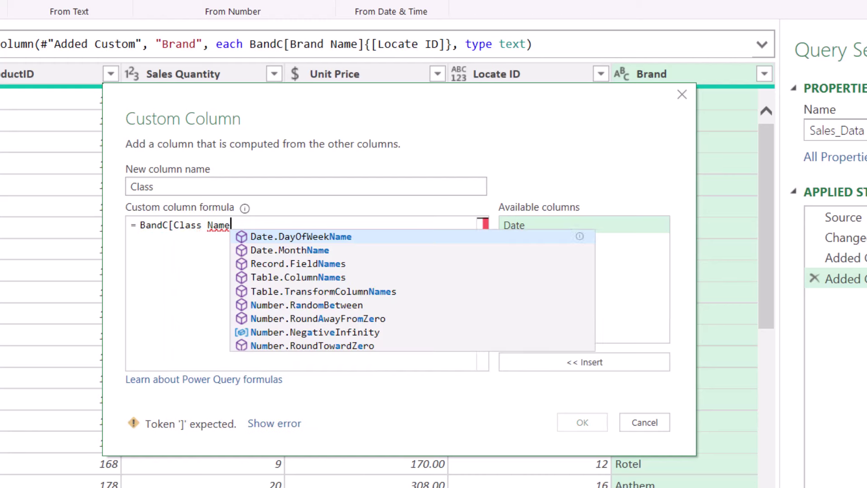
text({)
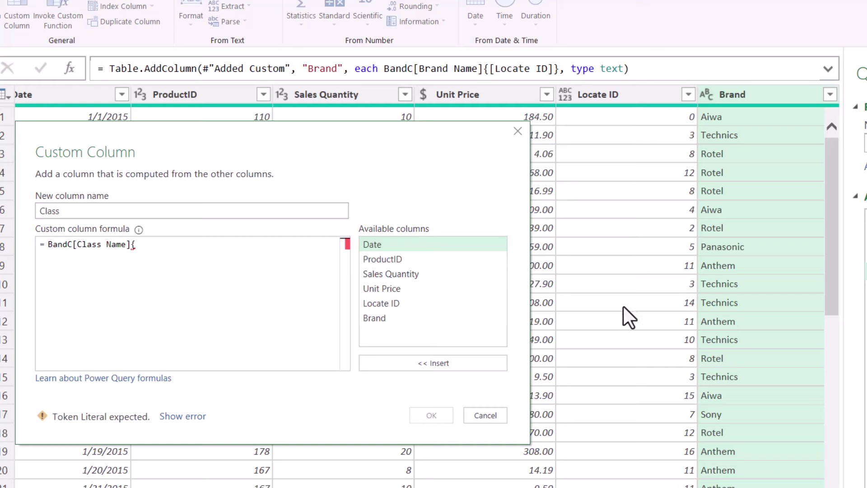
double_click(383, 306)
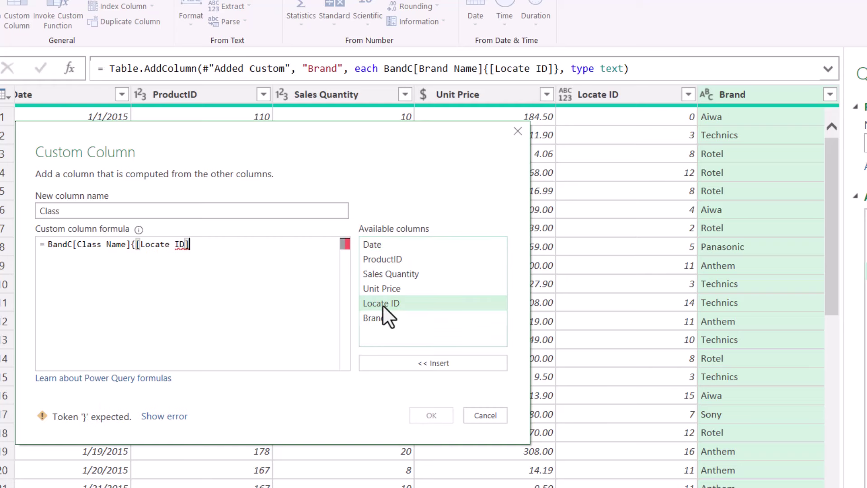
text(})
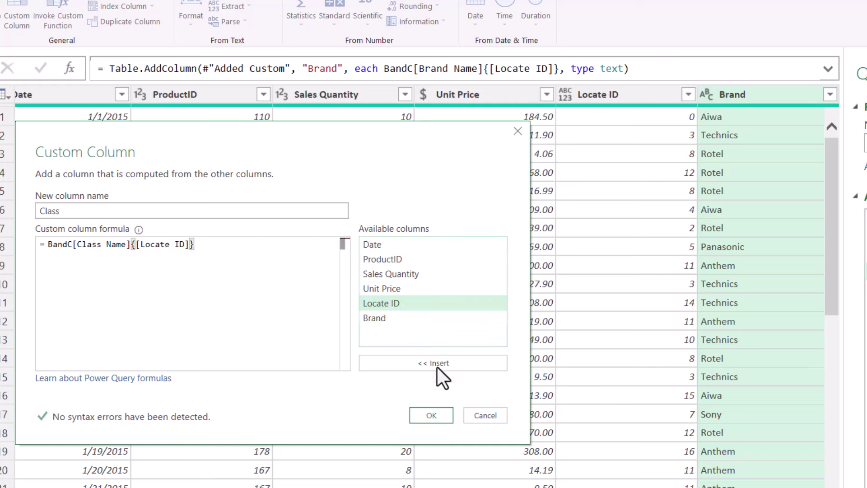
click(435, 412)
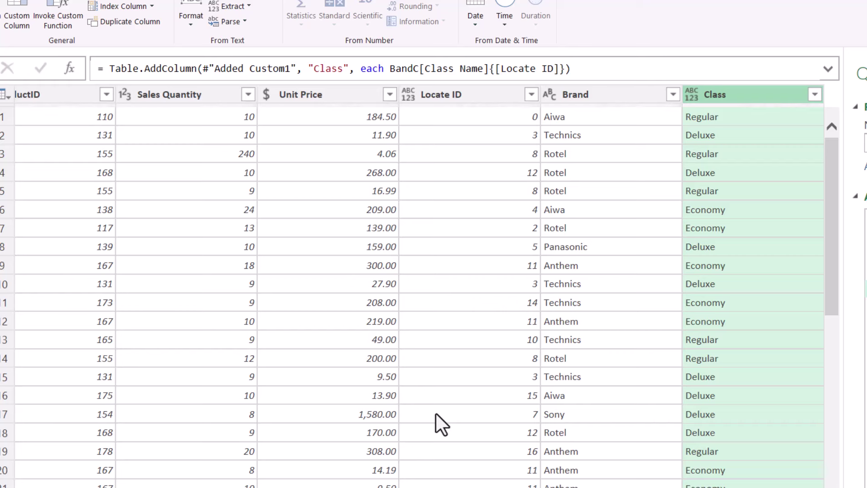
Append type text as the final argument of the Class column's Table.AddColumn formula
click(565, 68)
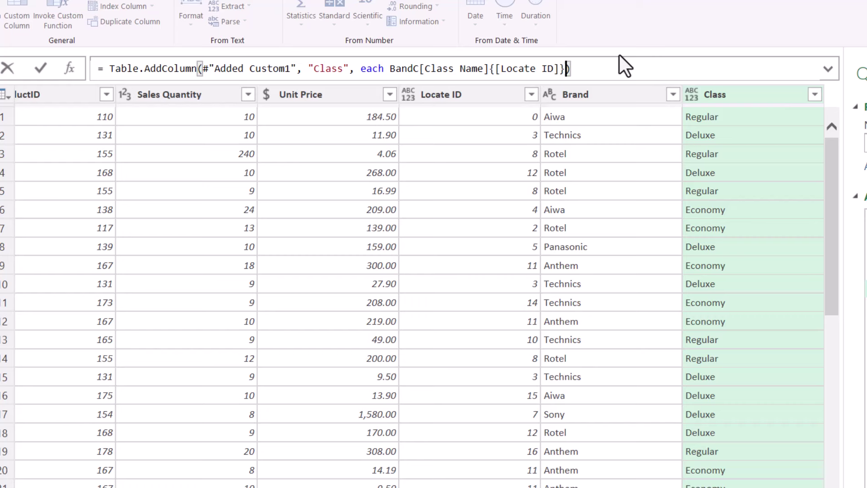
text(, type text)
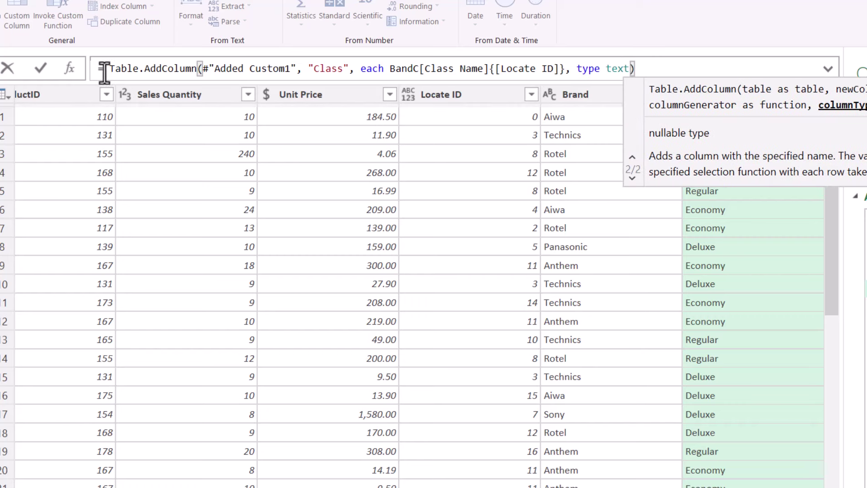
click(35, 69)
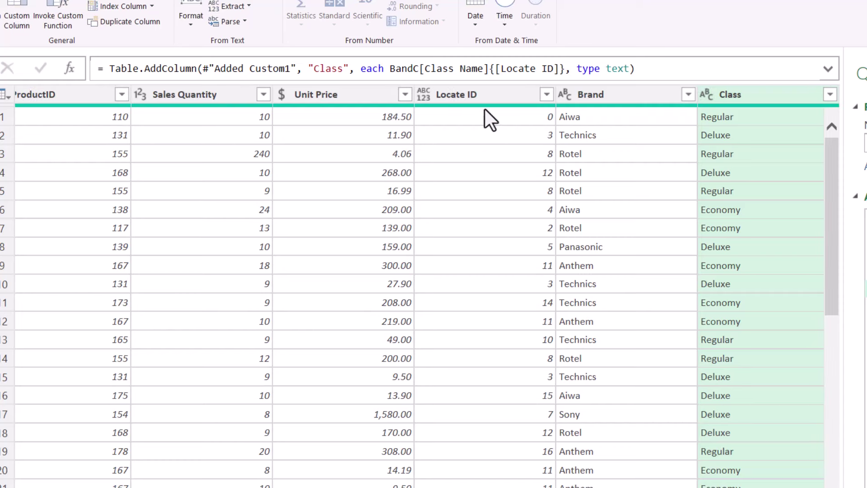
Try removing the Locate ID column, and delete the resulting applied step to bring the column back
click(495, 88)
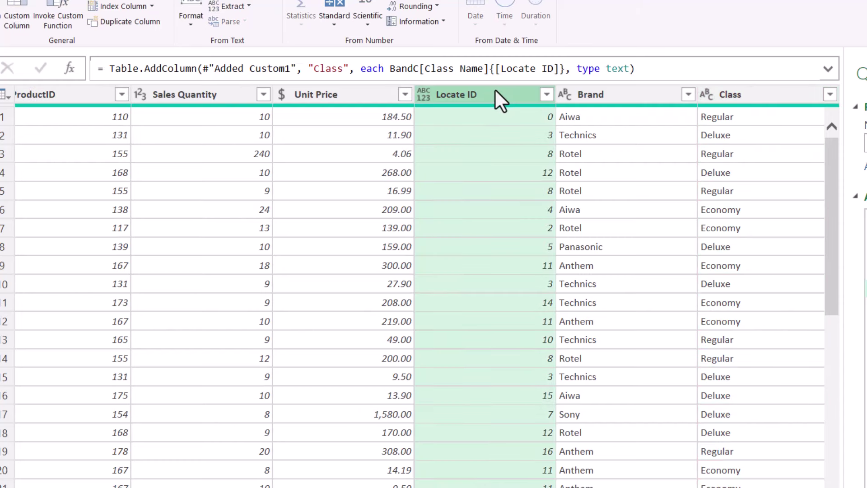
right_click(495, 91)
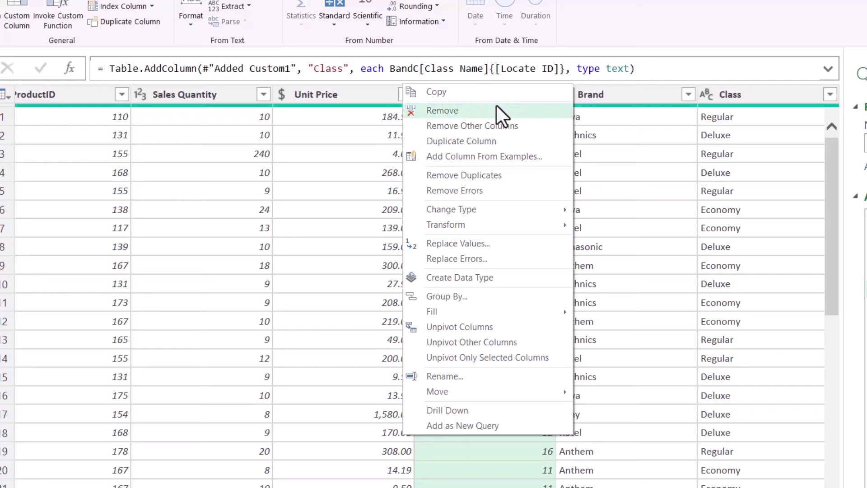
click(492, 111)
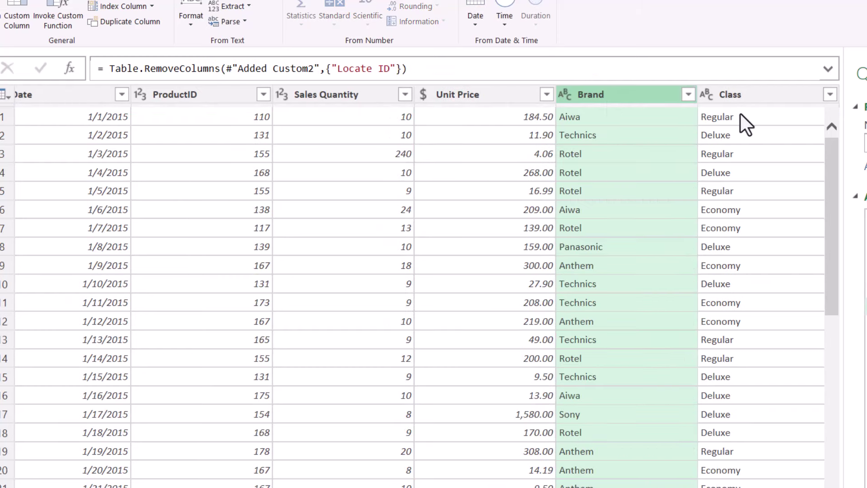
click(771, 91)
click(591, 96)
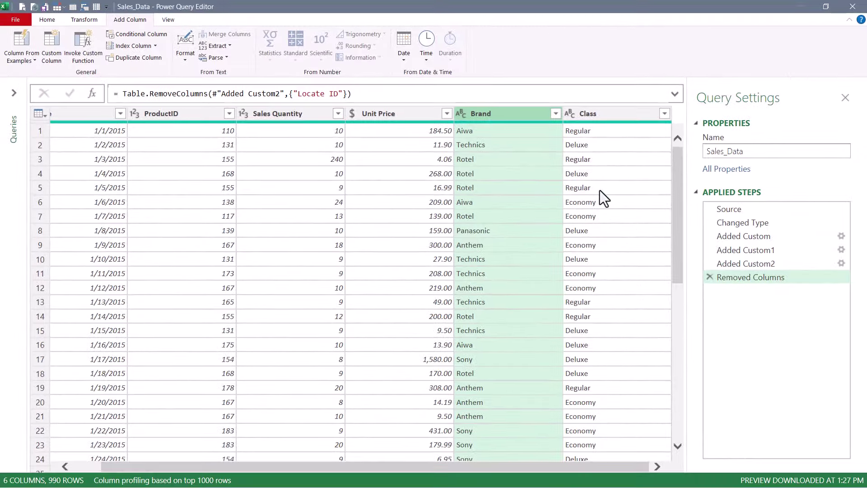
click(709, 276)
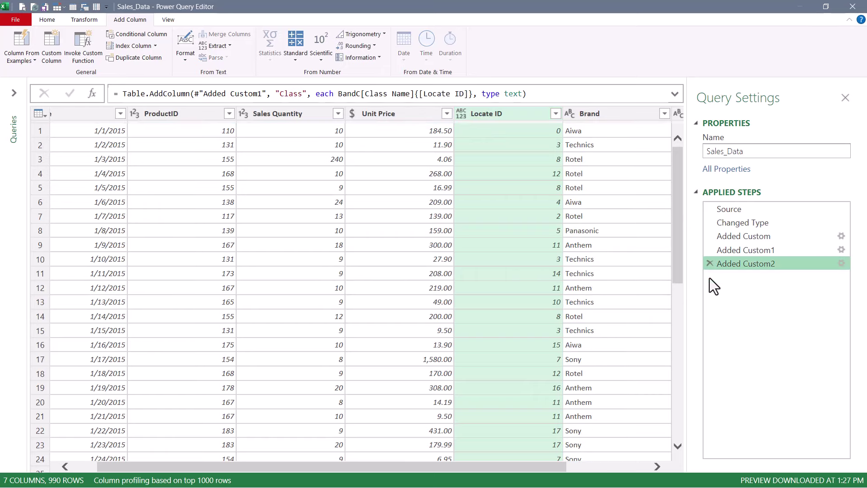
drag(474, 467, 575, 477)
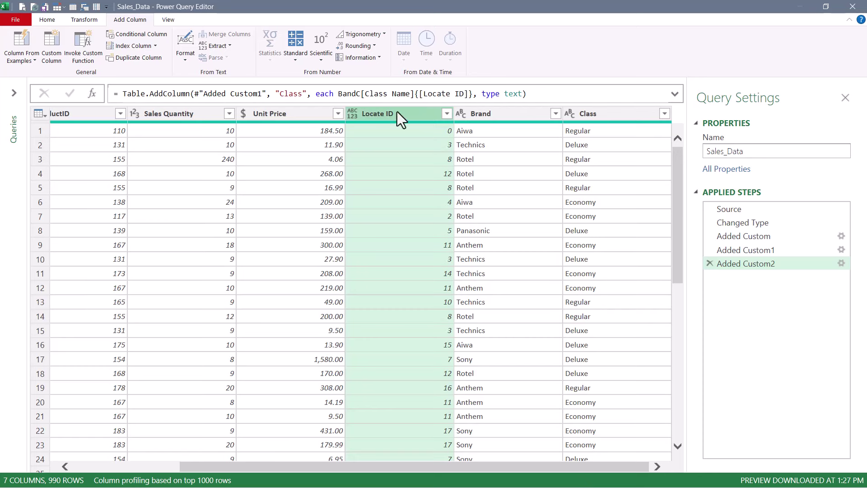
click(517, 113)
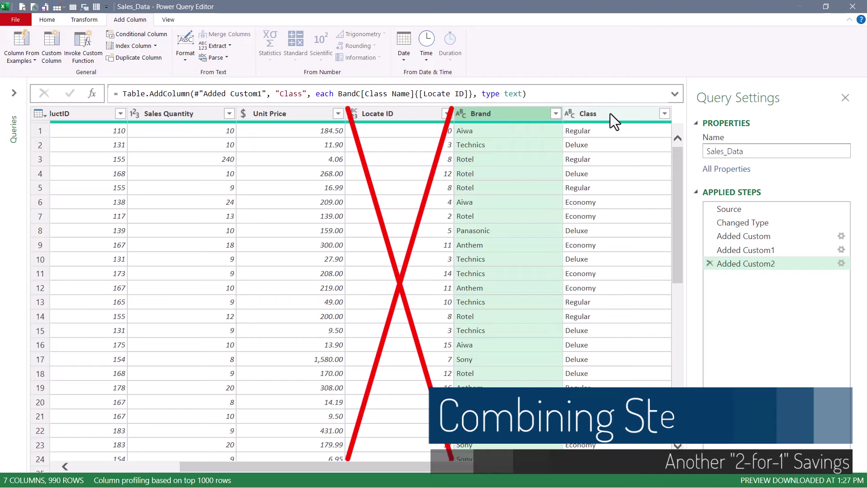
Show the list of queries and duplicate the Discovery query
click(14, 93)
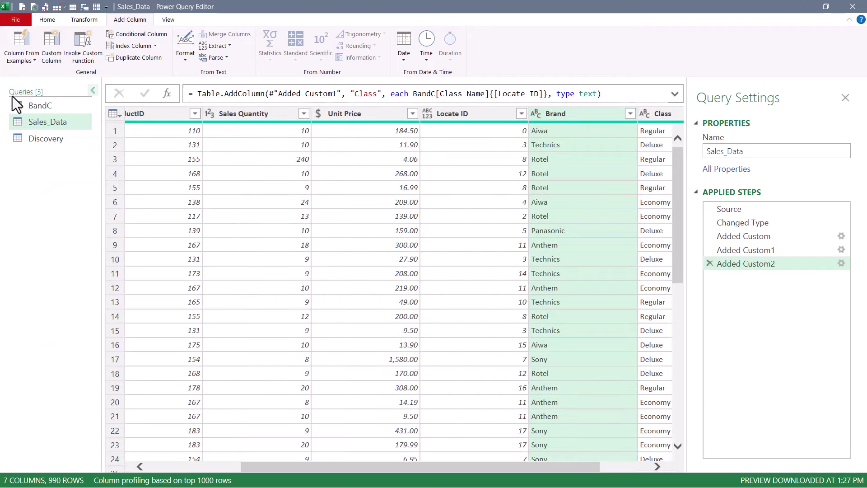
right_click(16, 125)
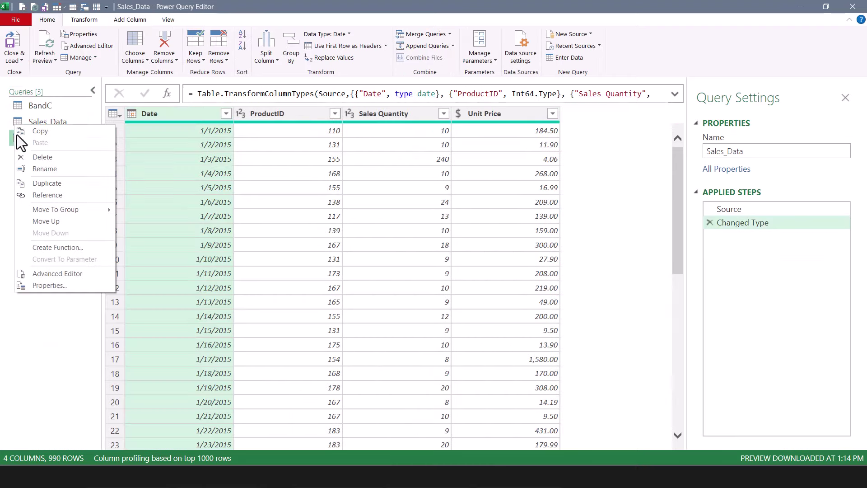
click(26, 183)
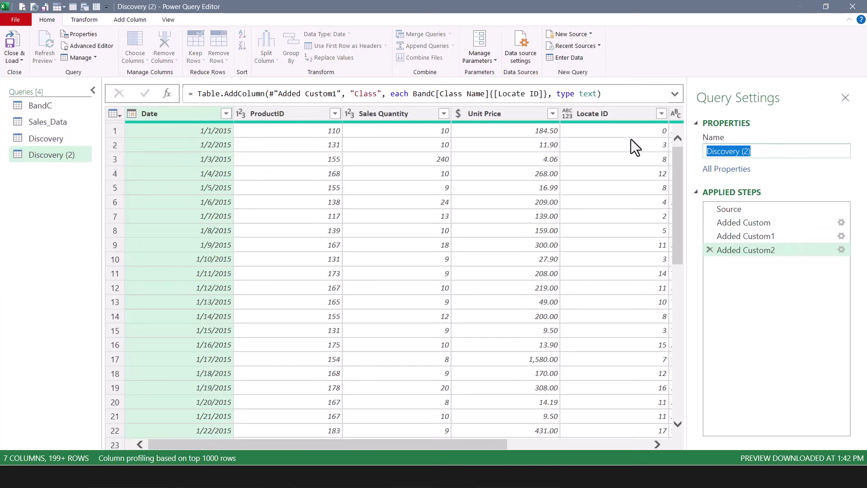
Rename the duplicated query as No Discovery and delete its applied steps from Added Custom through the end
text(No Disco)
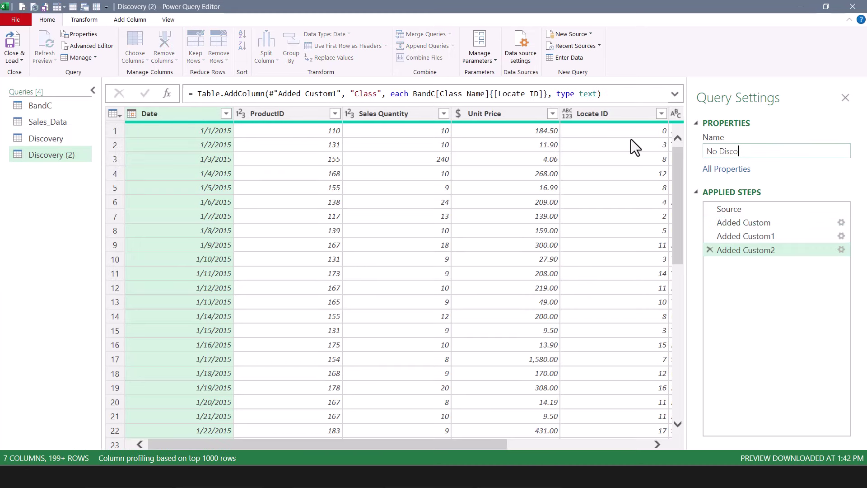
text(very)
key(Return)
right_click(730, 223)
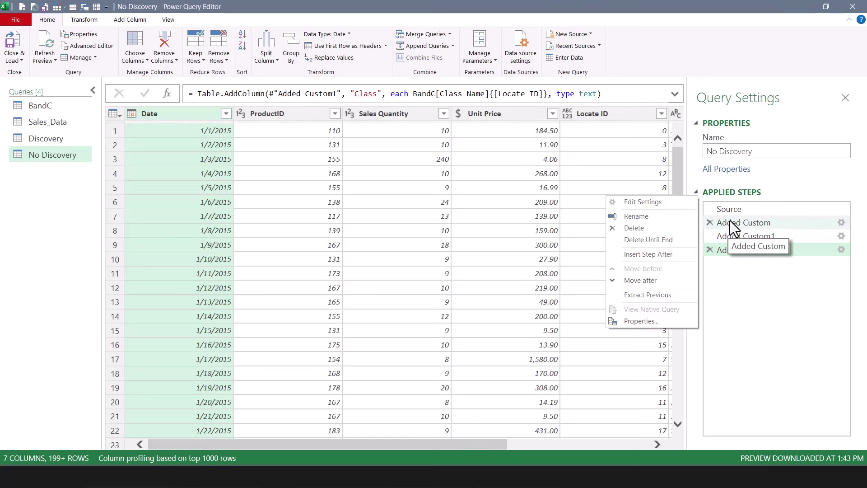
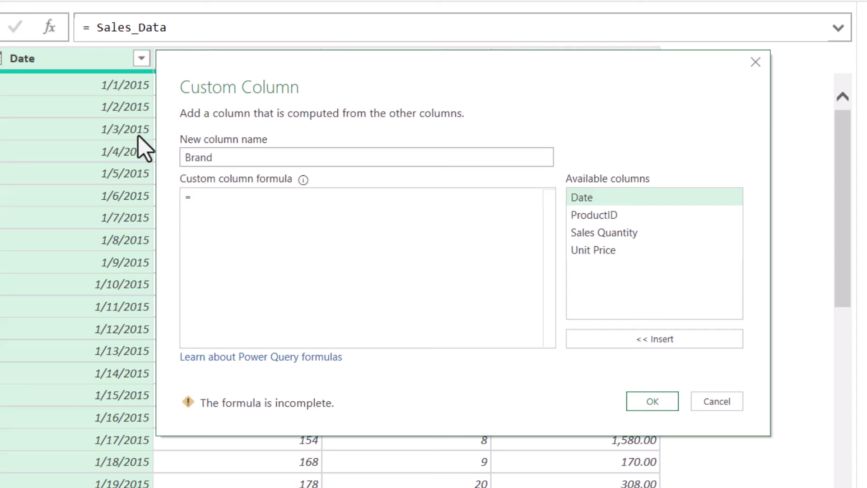
Add the custom column Brand with the formula BandC[Brand Name]{List.PositionOf(BandC[ProductID],[ProductID])}
text(BandC[)
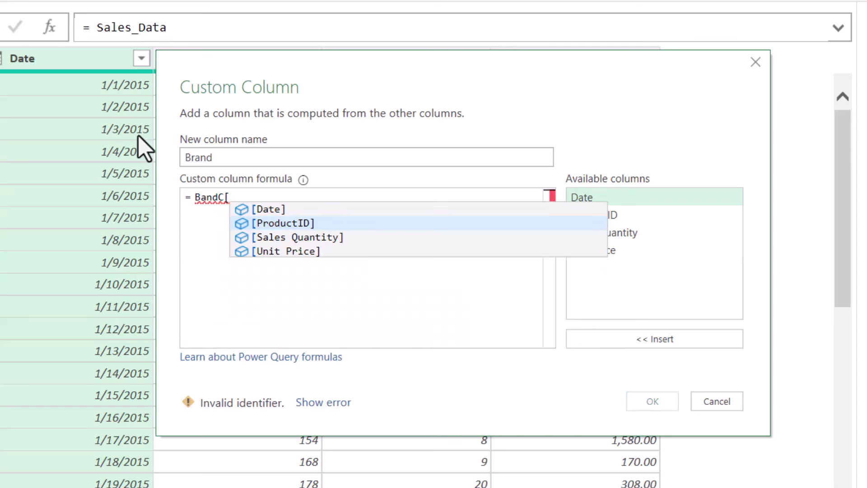
text(Brand Name])
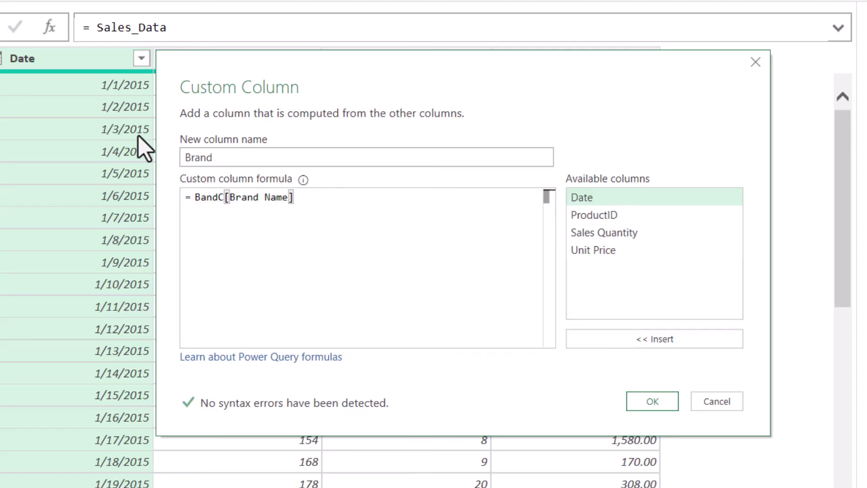
text({)
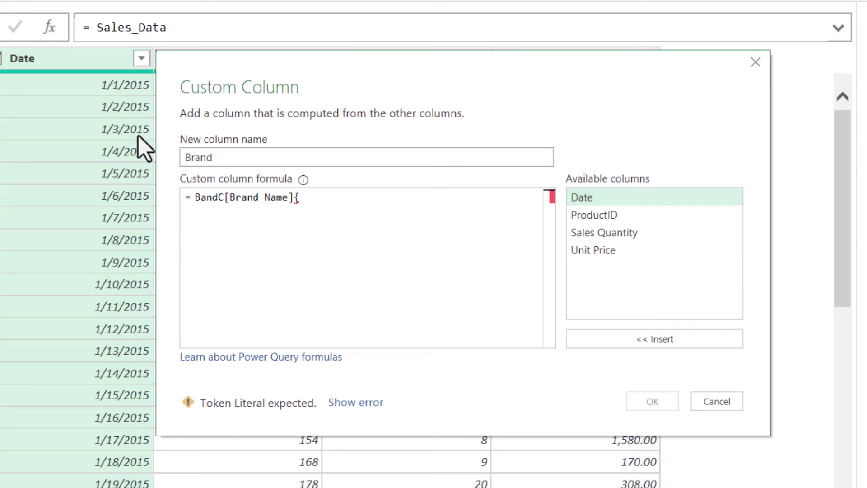
text(listp)
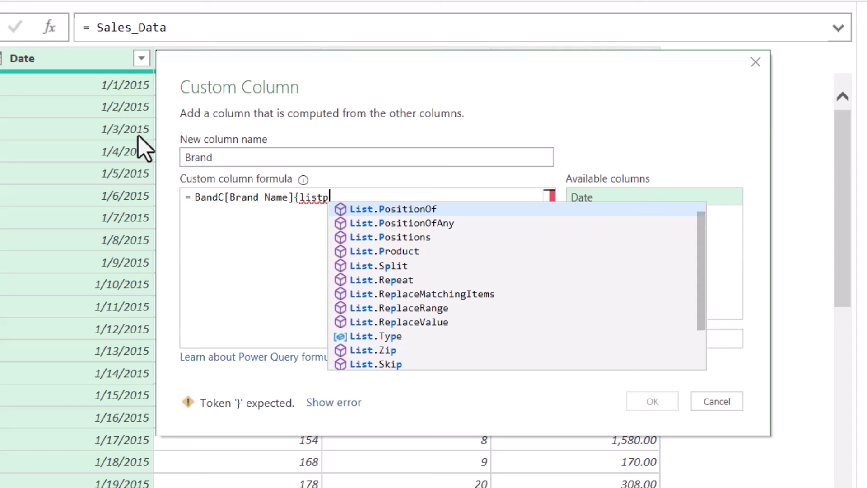
key(Tab)
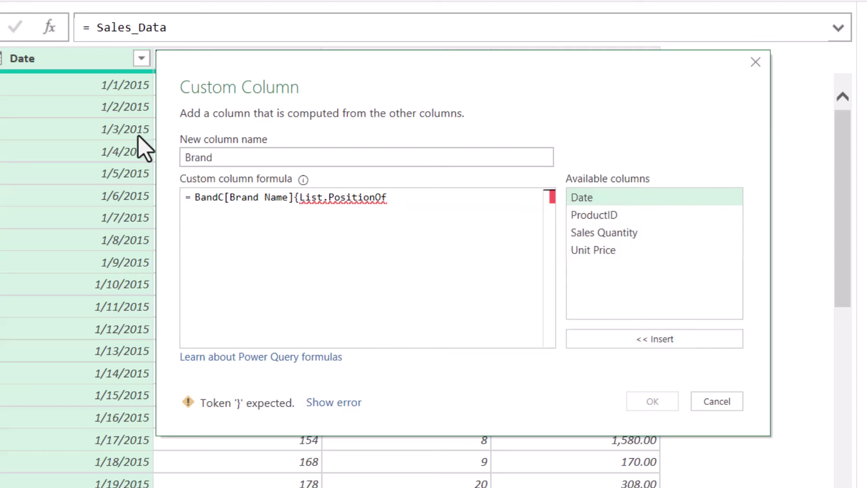
text(()
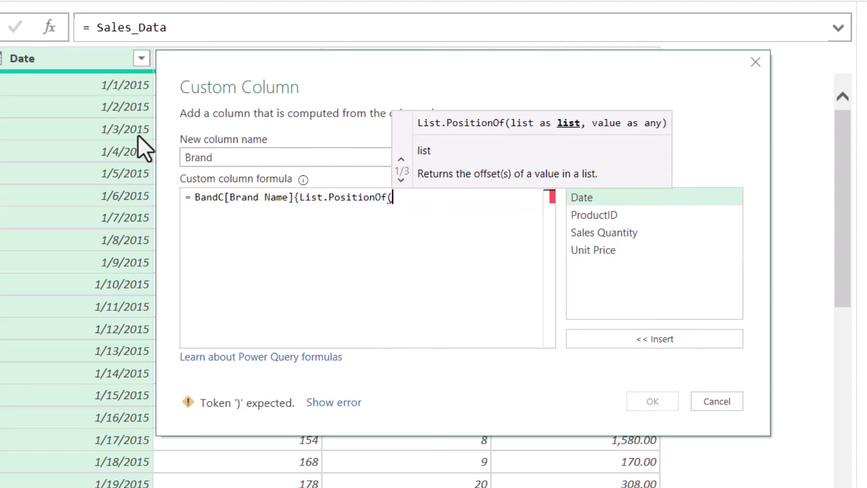
text(BandC)
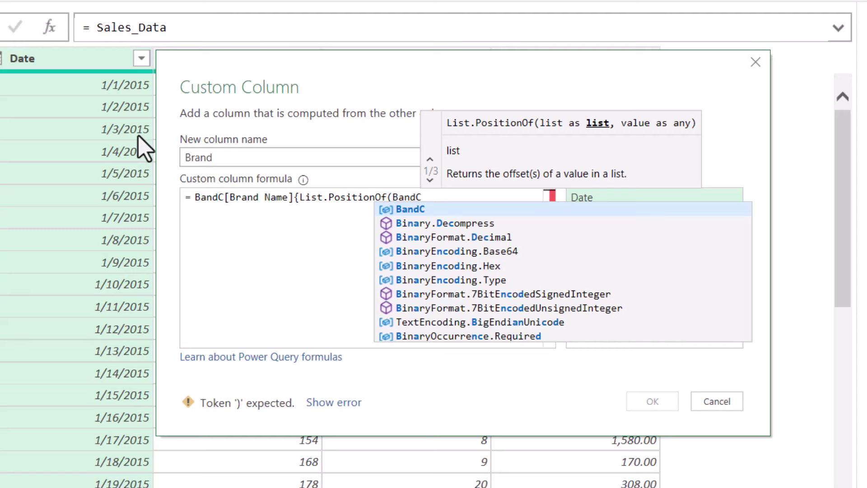
text([)
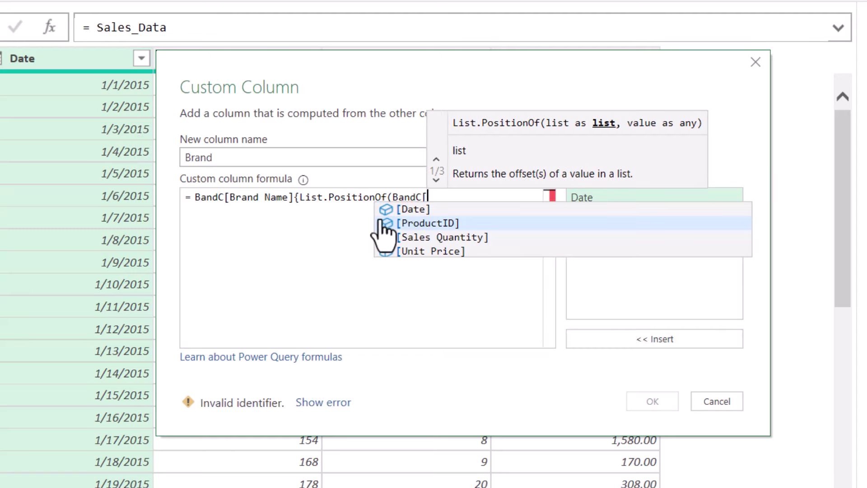
click(384, 223)
text(,)
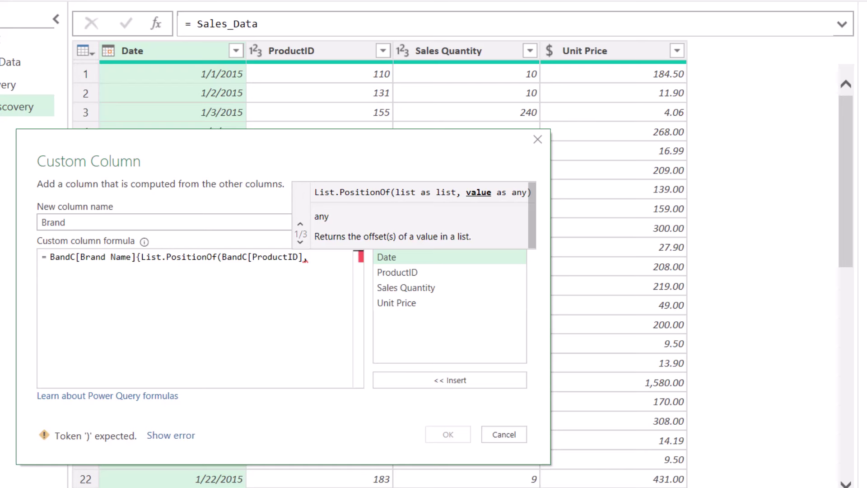
double_click(386, 270)
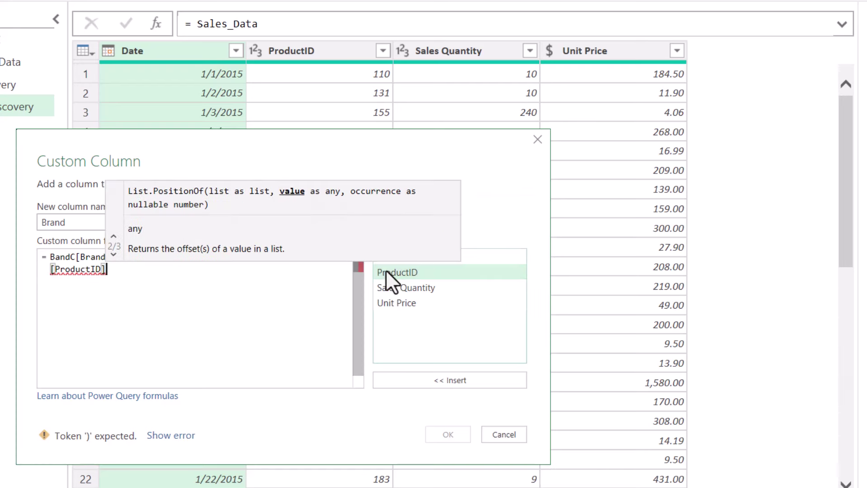
text()})
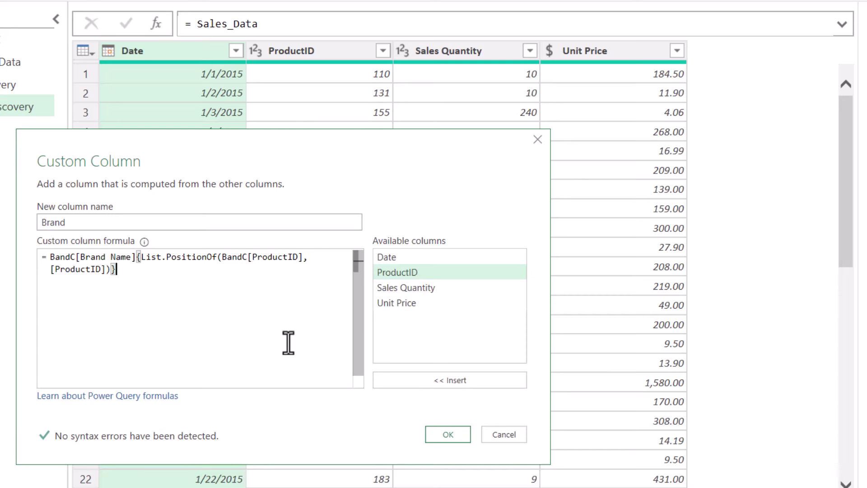
click(439, 428)
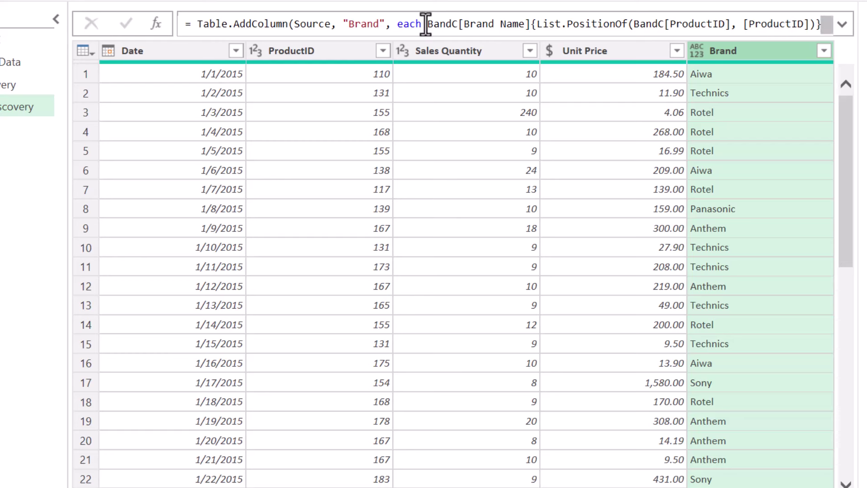
Expand the formula display and append type text as the final argument of the Brand column's Table.AddColumn formula
drag(425, 24, 818, 23)
click(828, 37)
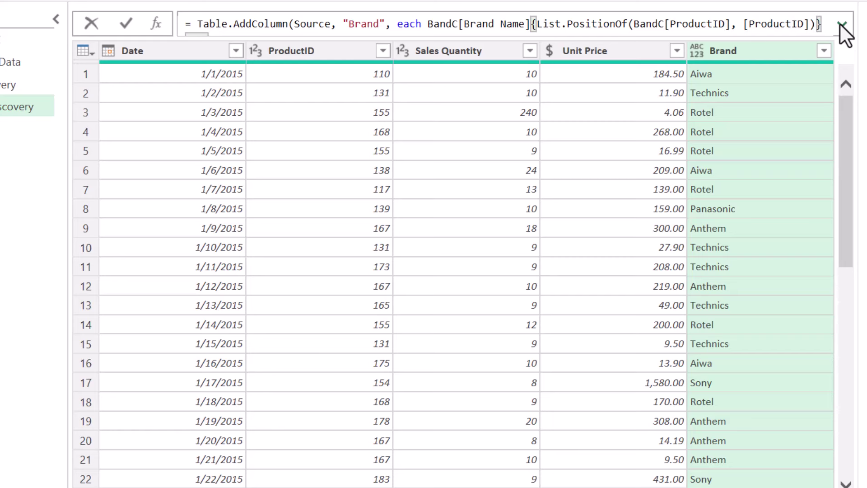
click(839, 24)
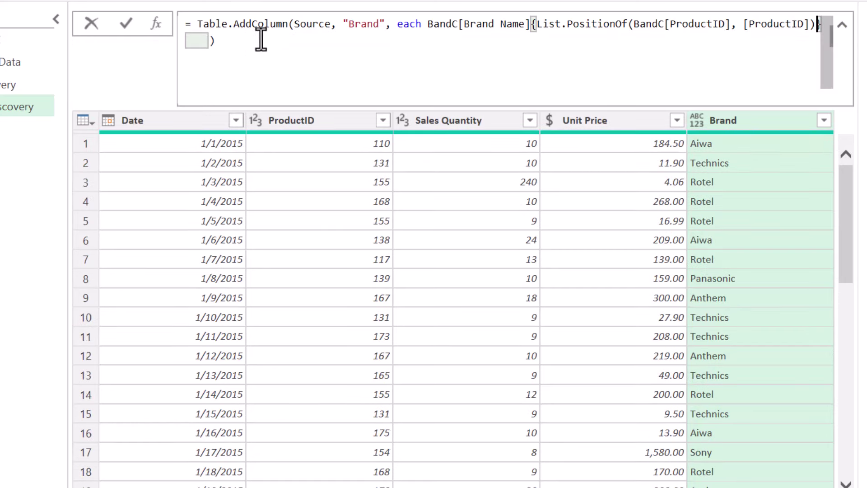
key(Right)
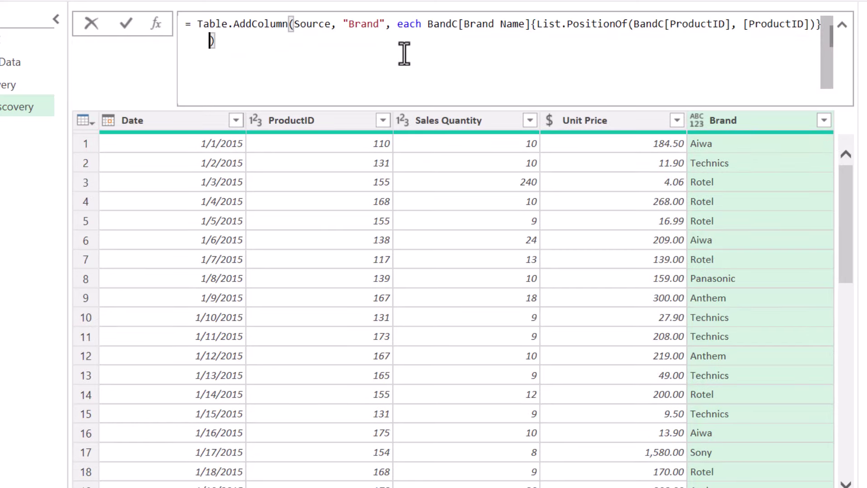
text(, ty)
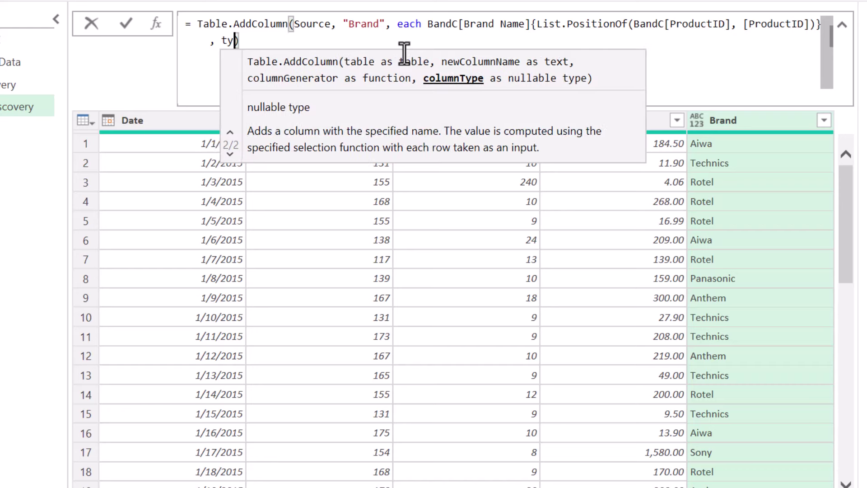
text(pe text)
click(125, 22)
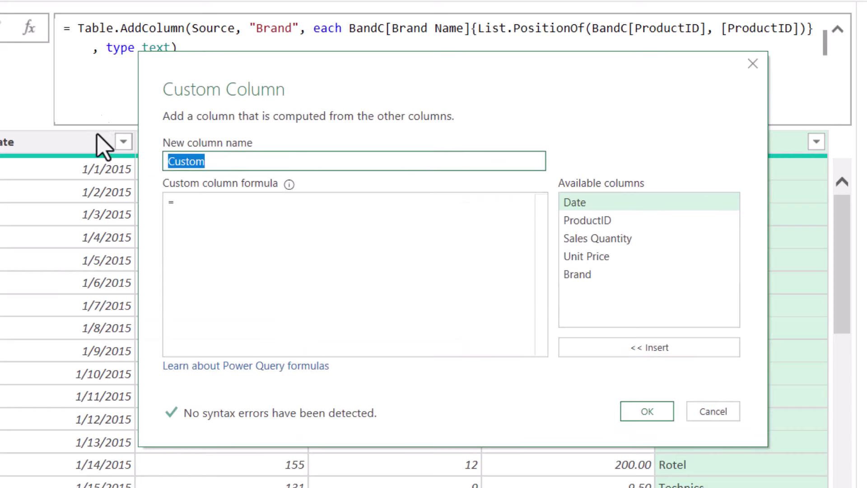
Add a custom column named Class with the formula BandC[Class Name]{List.PositionOf(BandC[ProductID],[ProductID])}
text(Class)
key(Tab)
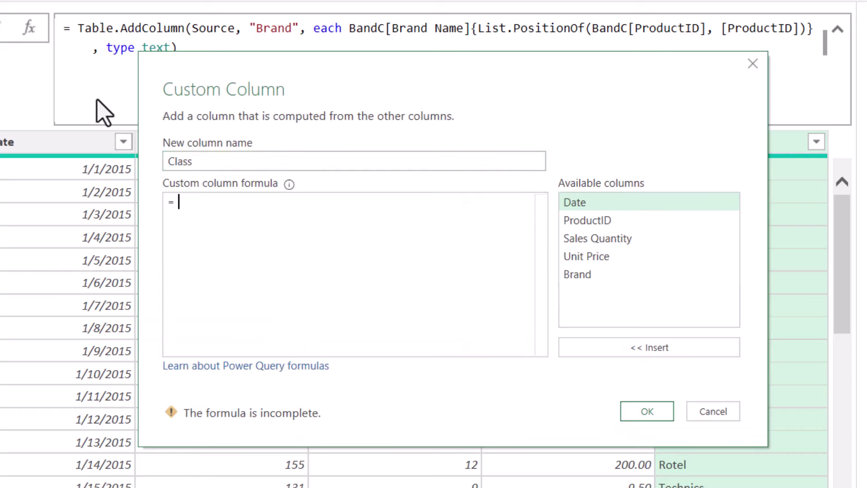
text(Ban)
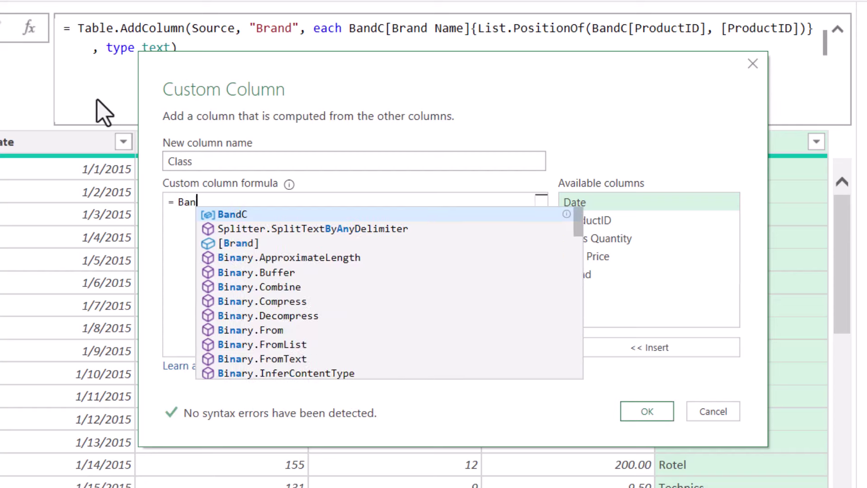
text(dC[)
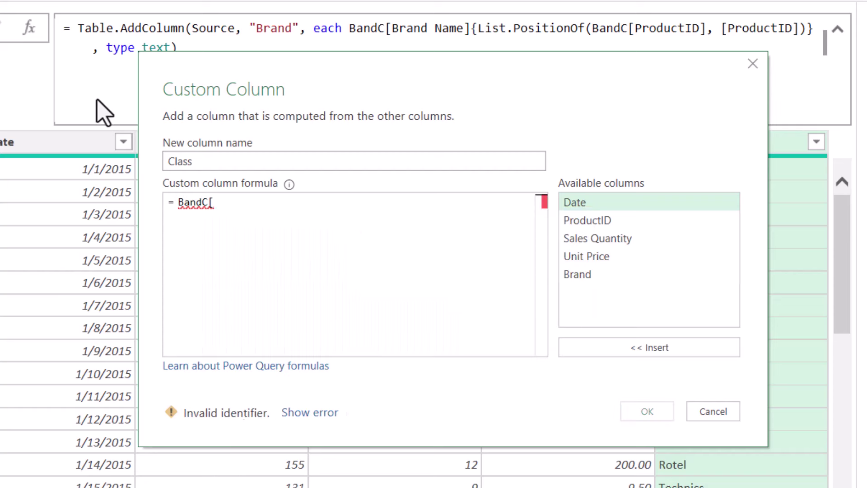
text(Class Name]{)
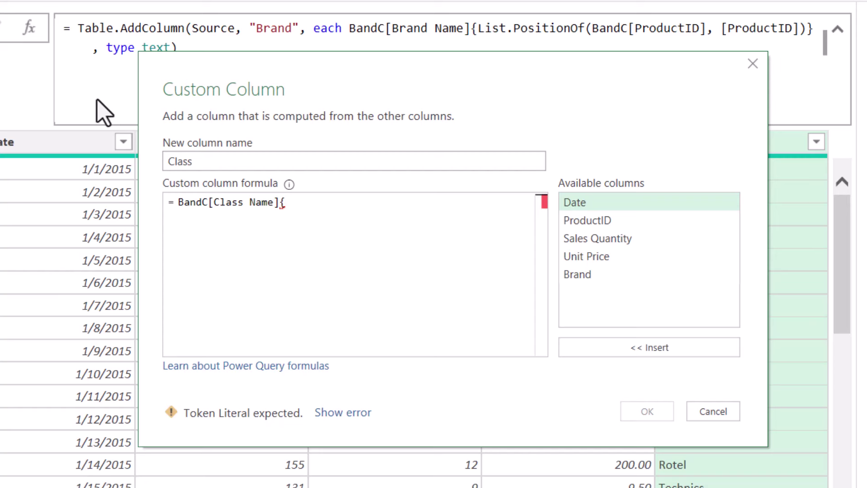
text(listpo)
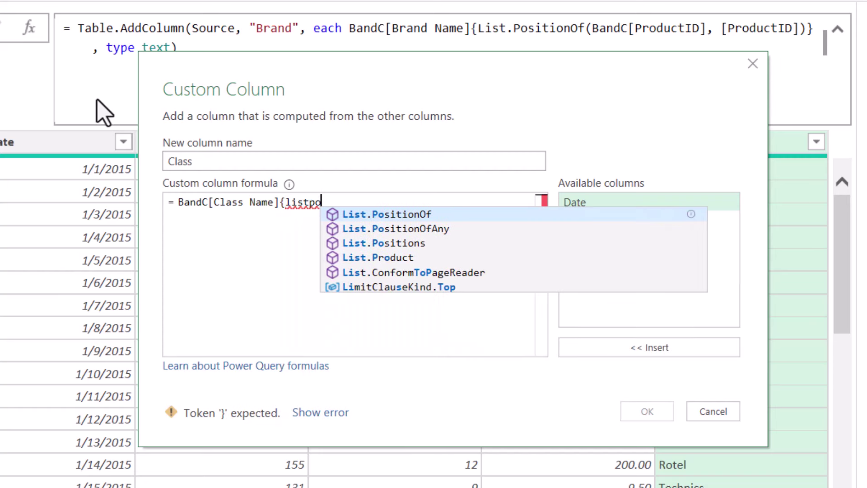
key(Tab)
text((Ba)
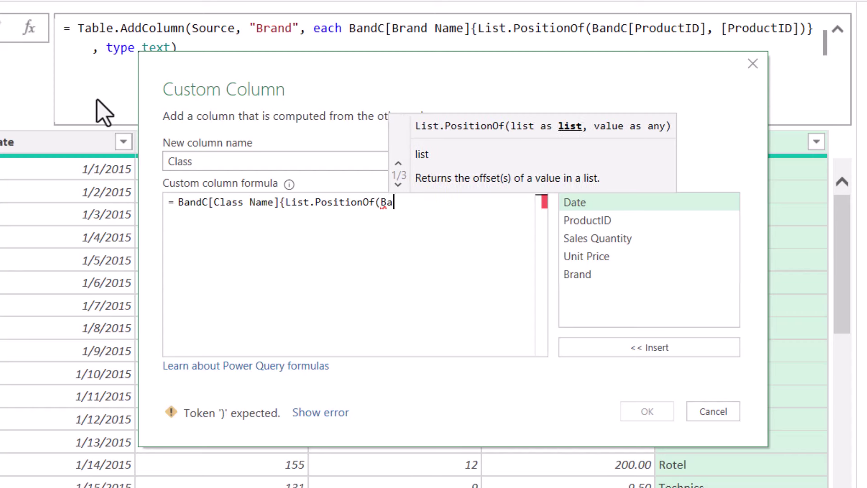
text(ndC[Pro)
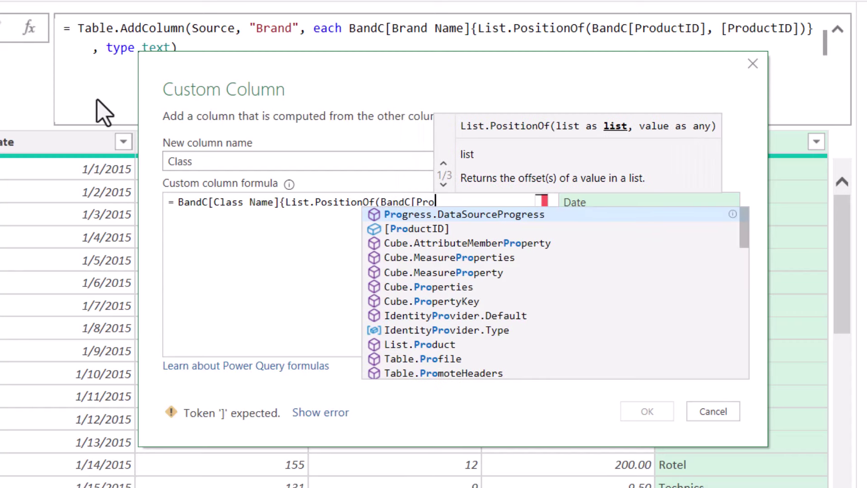
key(Down)
key(Tab)
text(,)
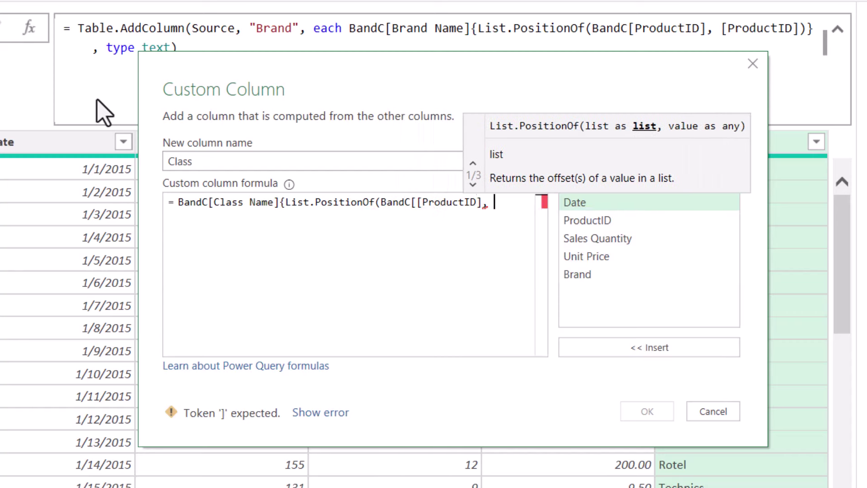
drag(194, 64, 87, 268)
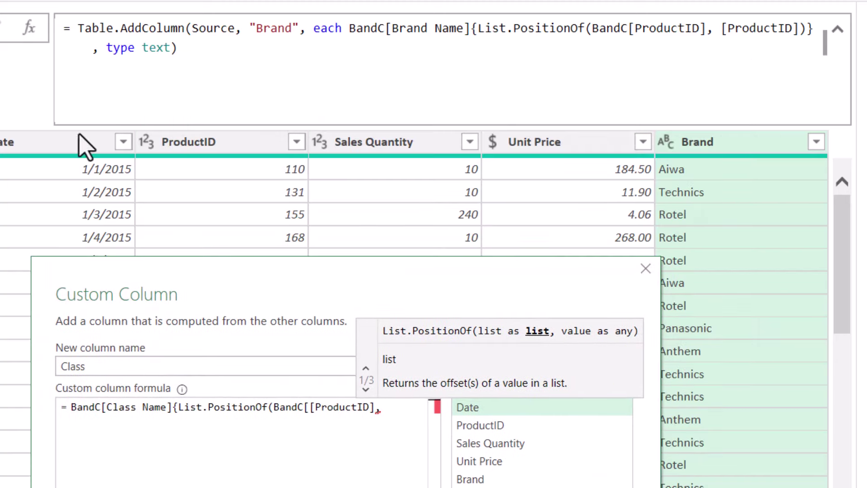
double_click(487, 426)
text()})
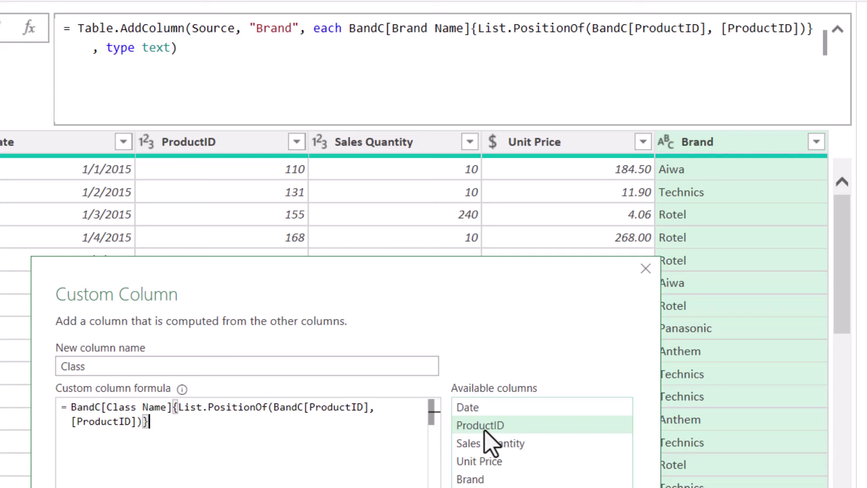
key(Return)
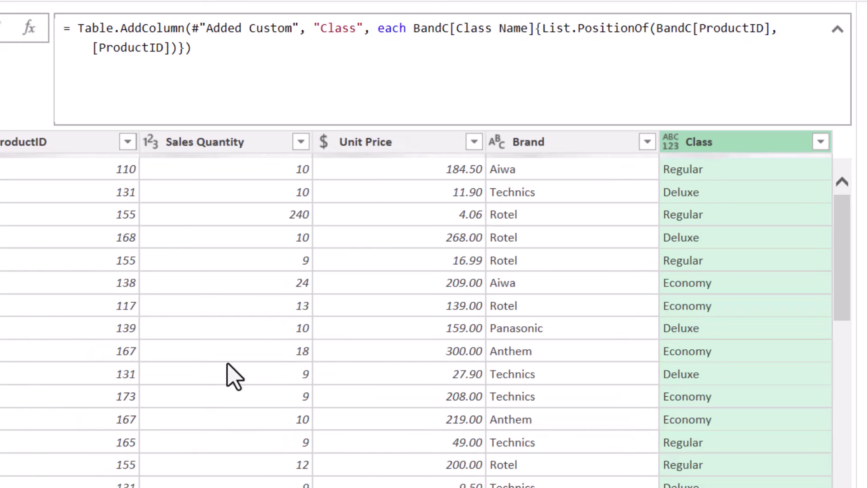
Add type text as the last argument of the Table.AddColumn formula for the Class column in No Discovery
click(281, 79)
click(283, 85)
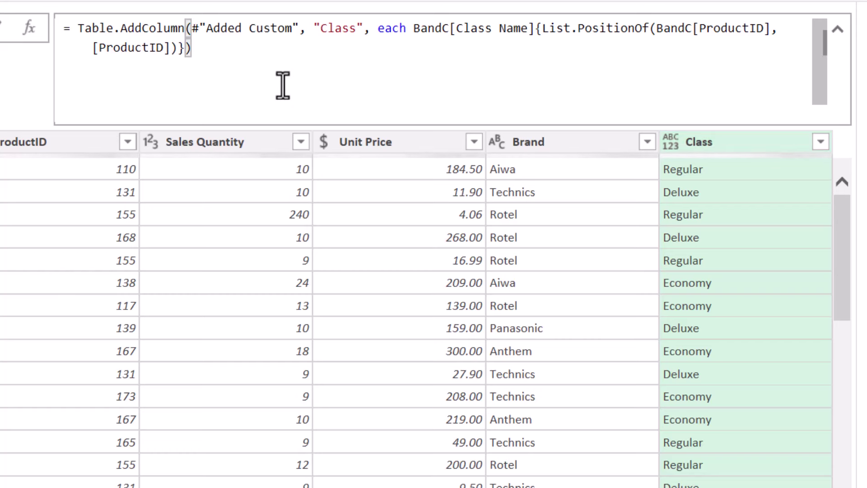
text(, type )
text(text)
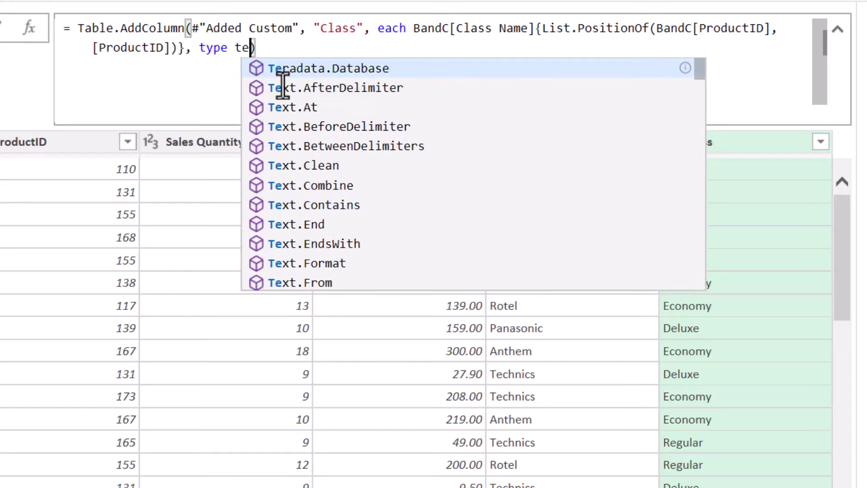
key(Escape)
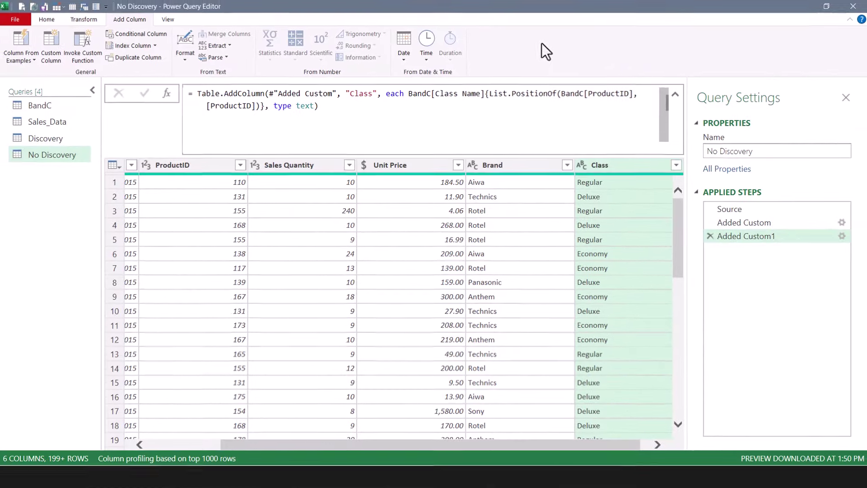